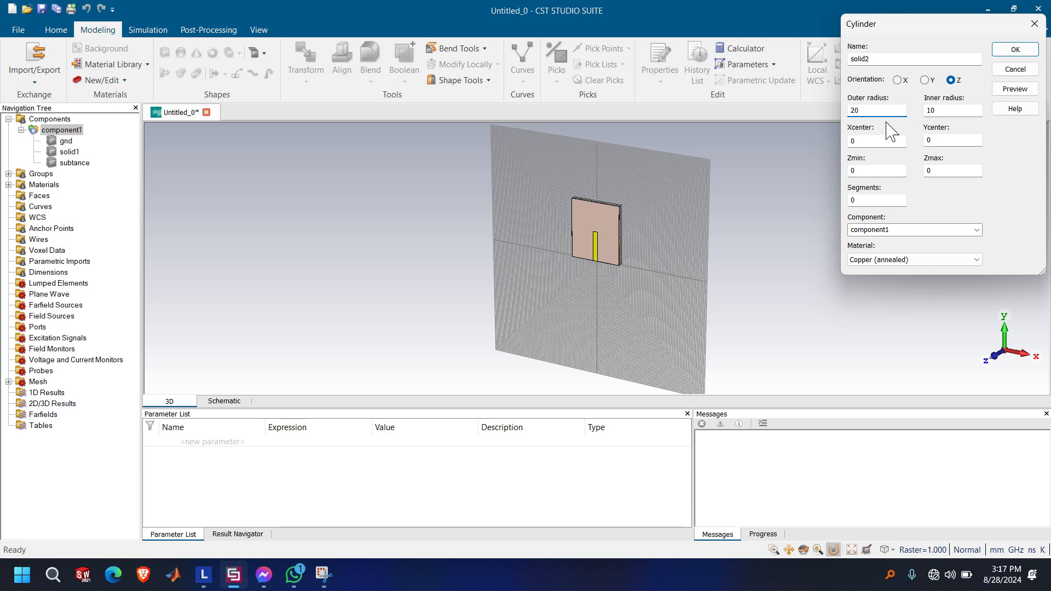
Set the new cylinder's outer radius to 15 and Ycenter to 35, keeping inner radius 10 and Xcenter 0
left_click(896, 140)
left_click(949, 141)
type("20")
key("BackSpace")
key("BackSpace")
type("40")
left_click(880, 110)
left_click(944, 140)
type("35")
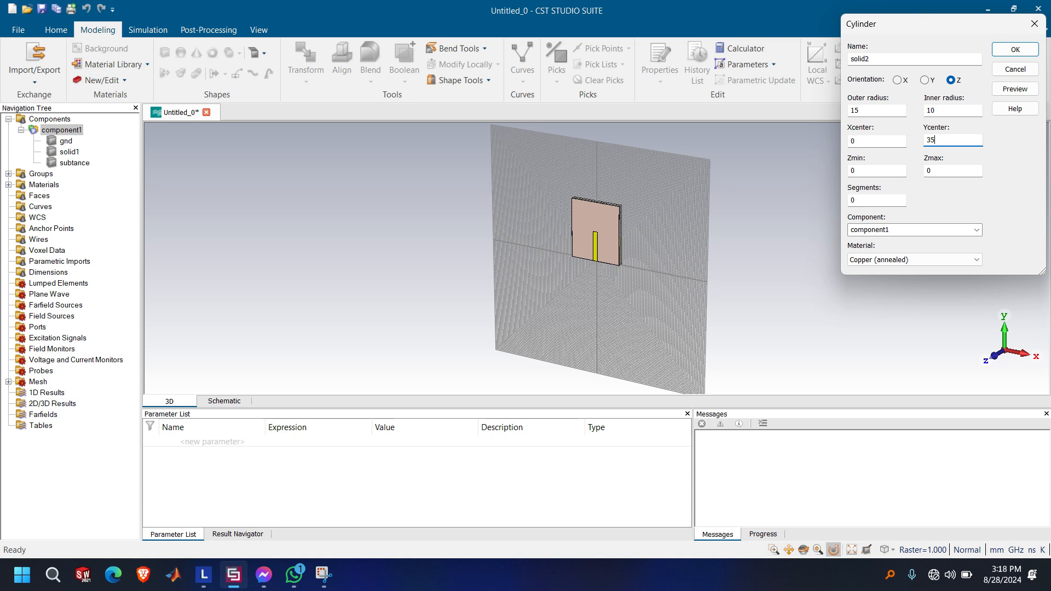
left_click(943, 111)
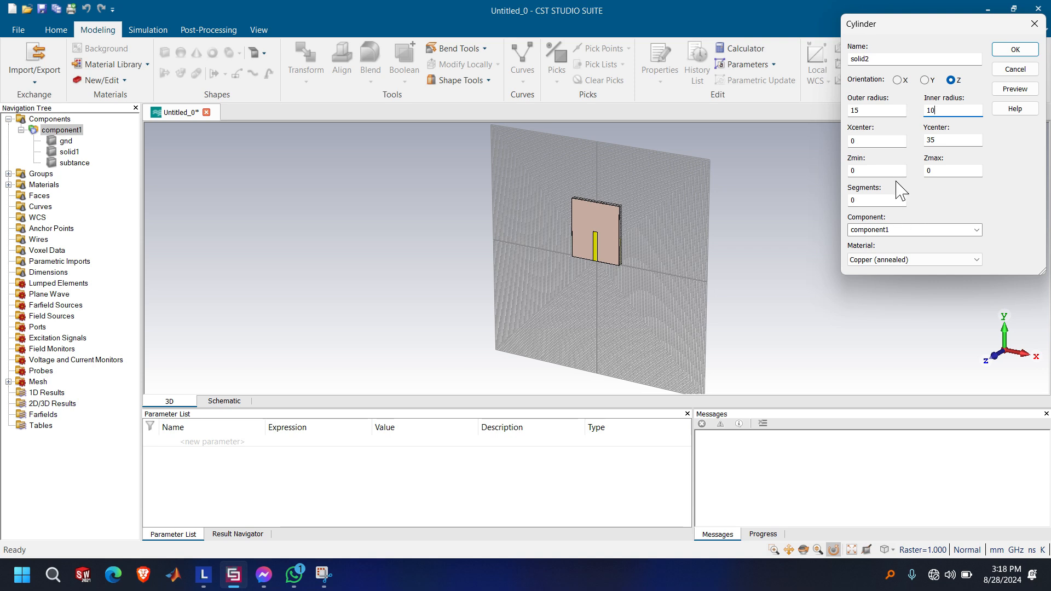
Set the cylinder's Zmin to 1.6 and Zmax to 1.635, and create it as solid2 in annealed copper
double_click(939, 171)
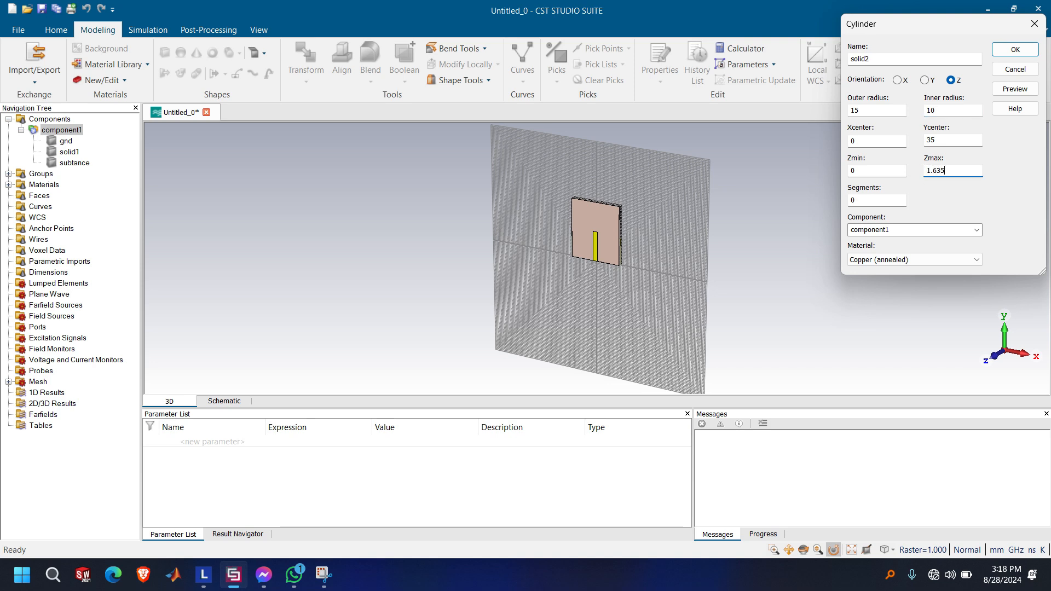
double_click(864, 169)
type("1.6")
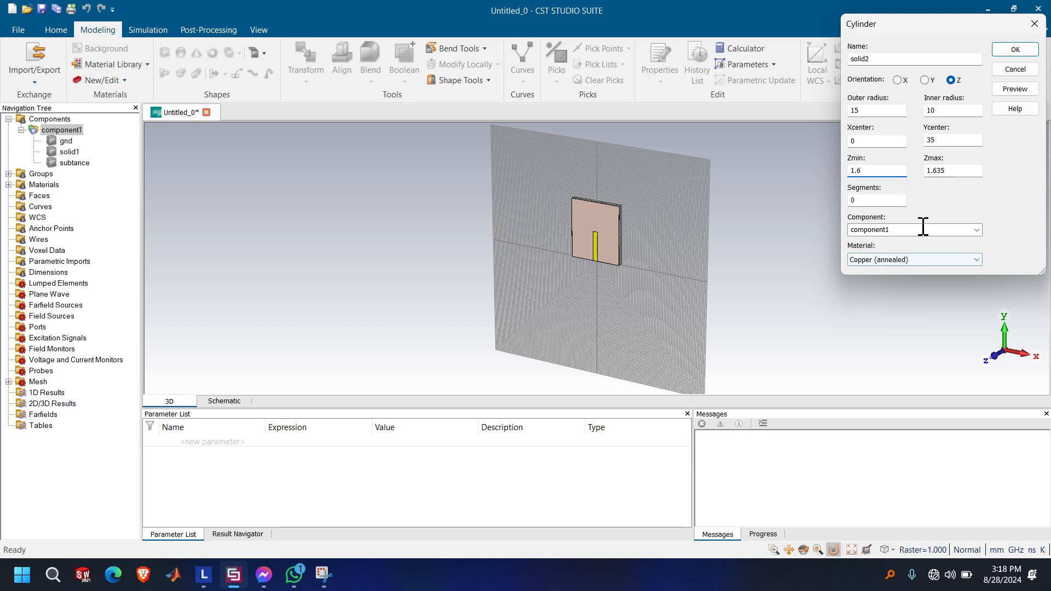
left_click(1013, 50)
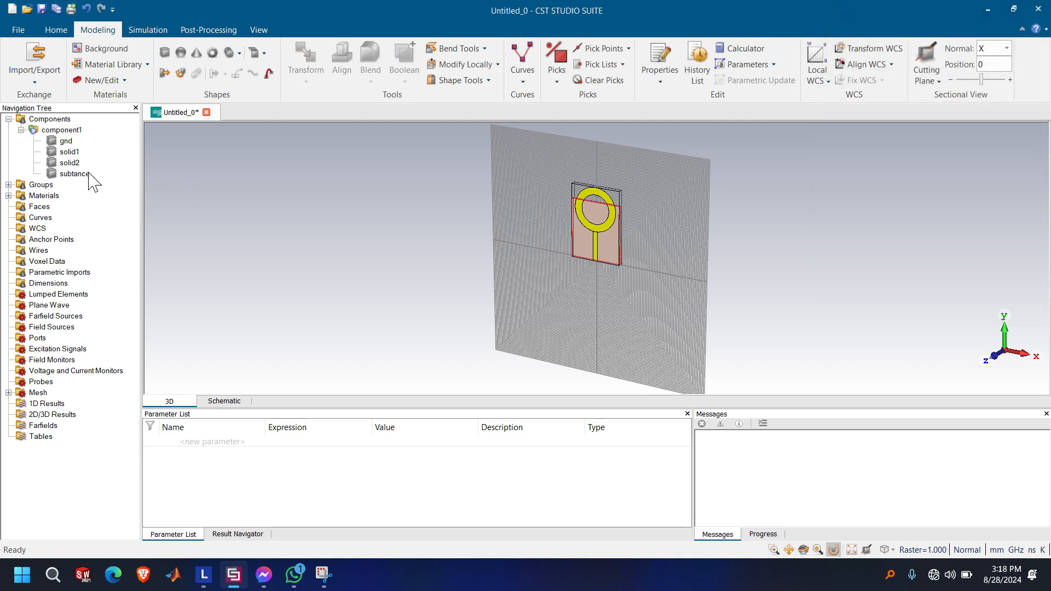
Edit the solid2 cylinder definition to outer radius 8, inner radius 5 and Ycenter 28
left_click(71, 164)
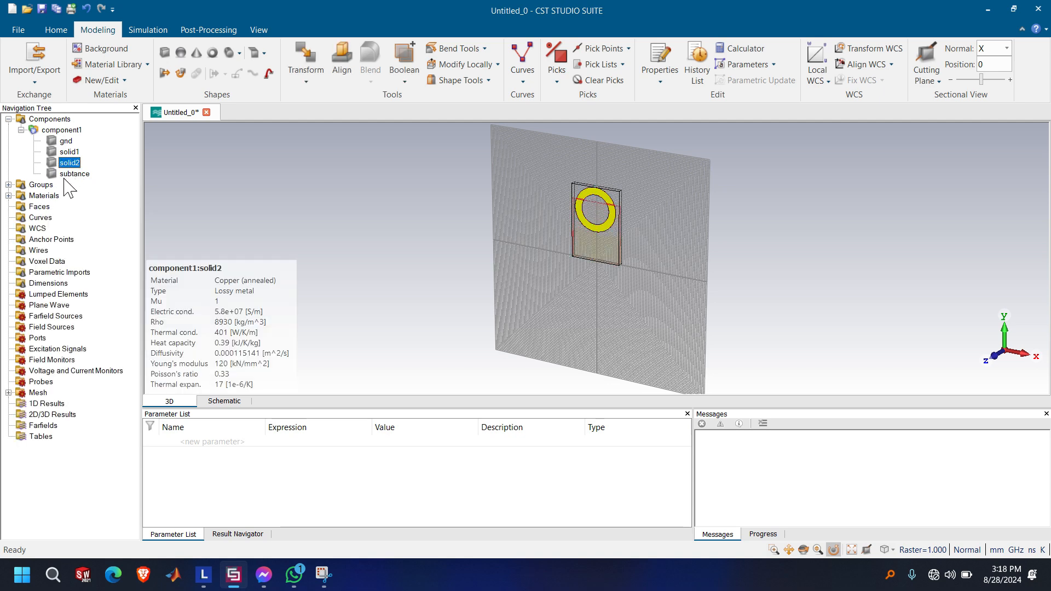
left_click(64, 178)
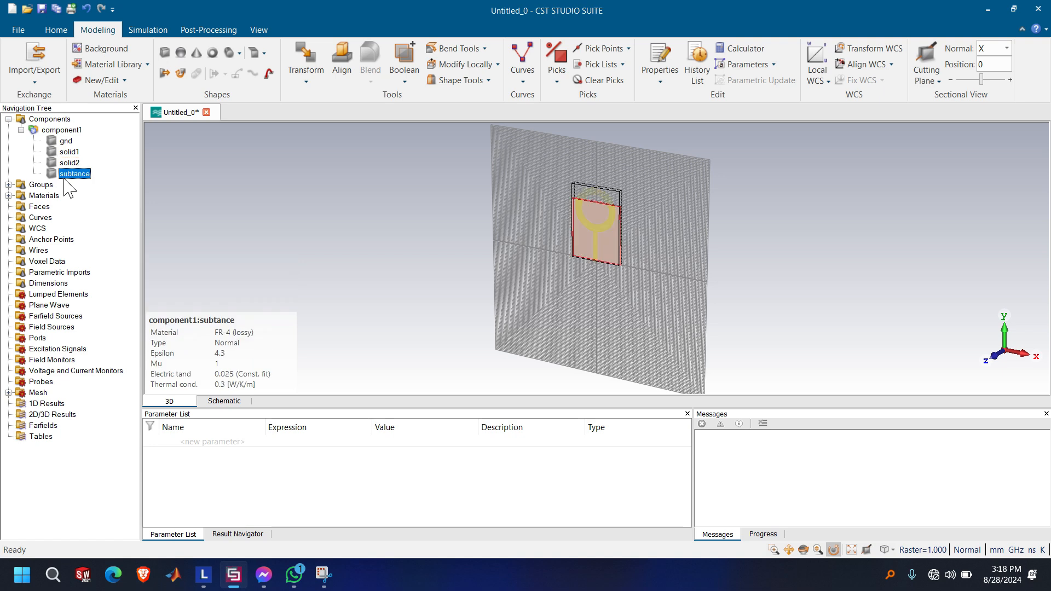
left_click(67, 164)
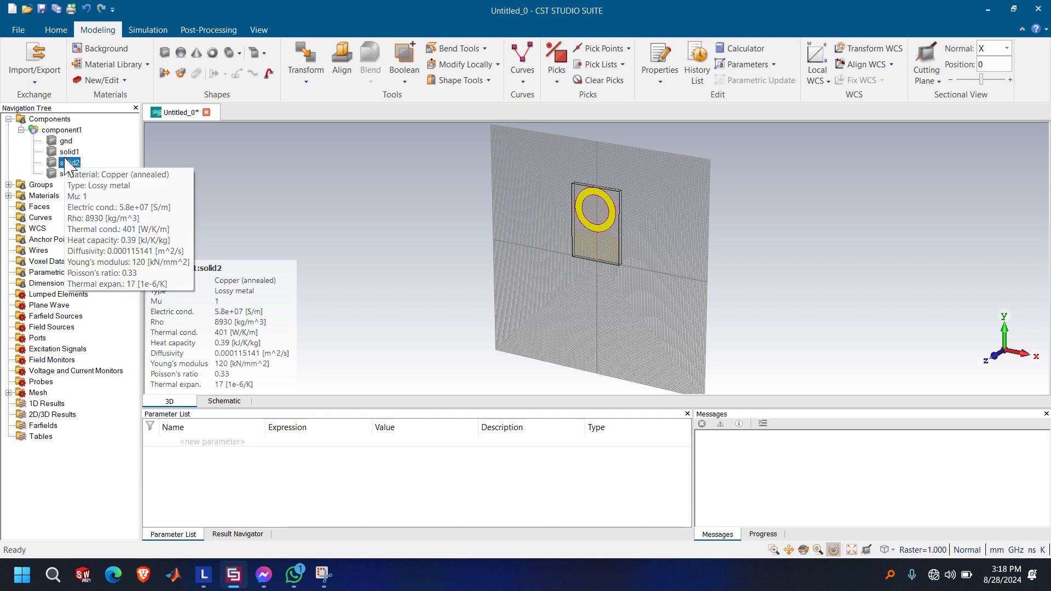
double_click(67, 163)
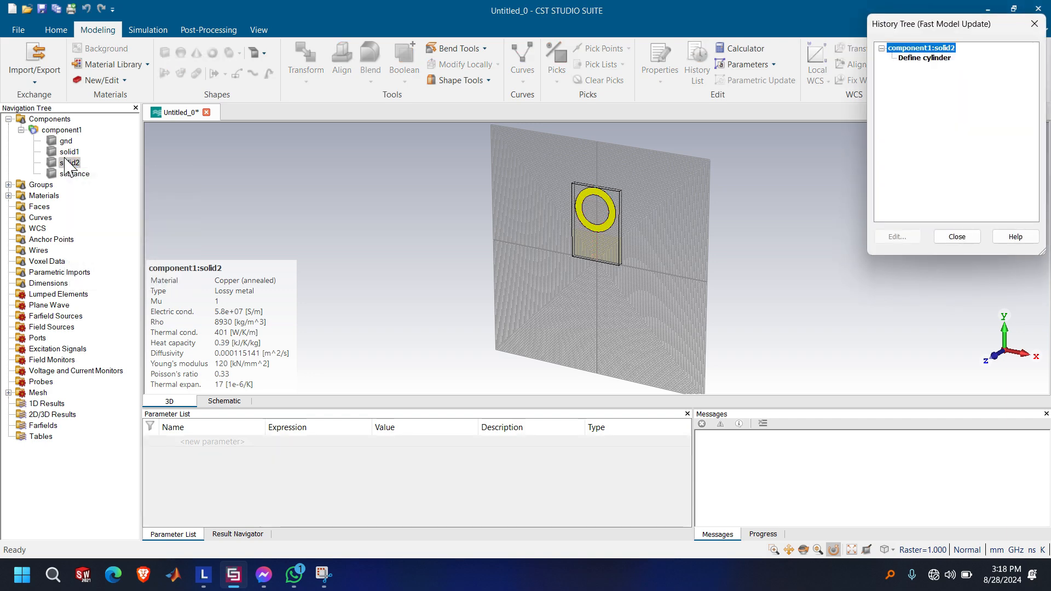
double_click(927, 59)
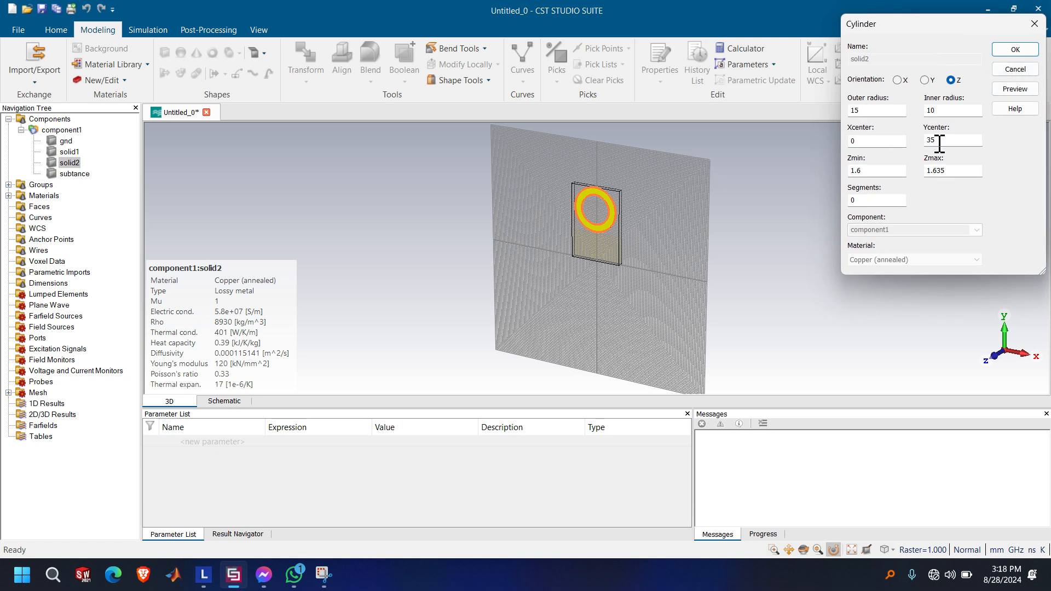
double_click(883, 111)
double_click(942, 111)
double_click(882, 110)
double_click(951, 144)
left_click(1016, 49)
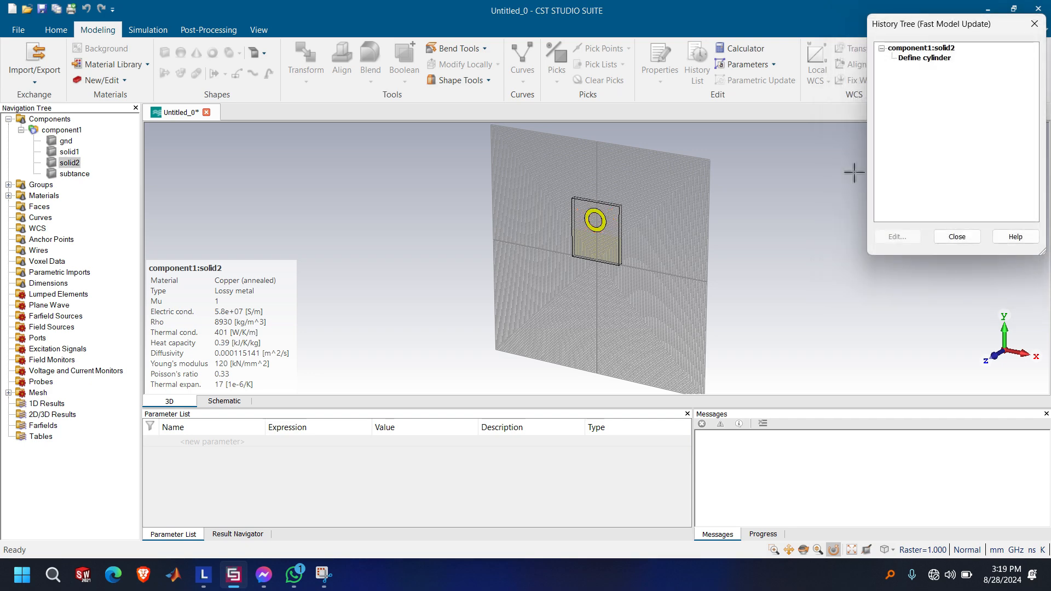
left_click(959, 237)
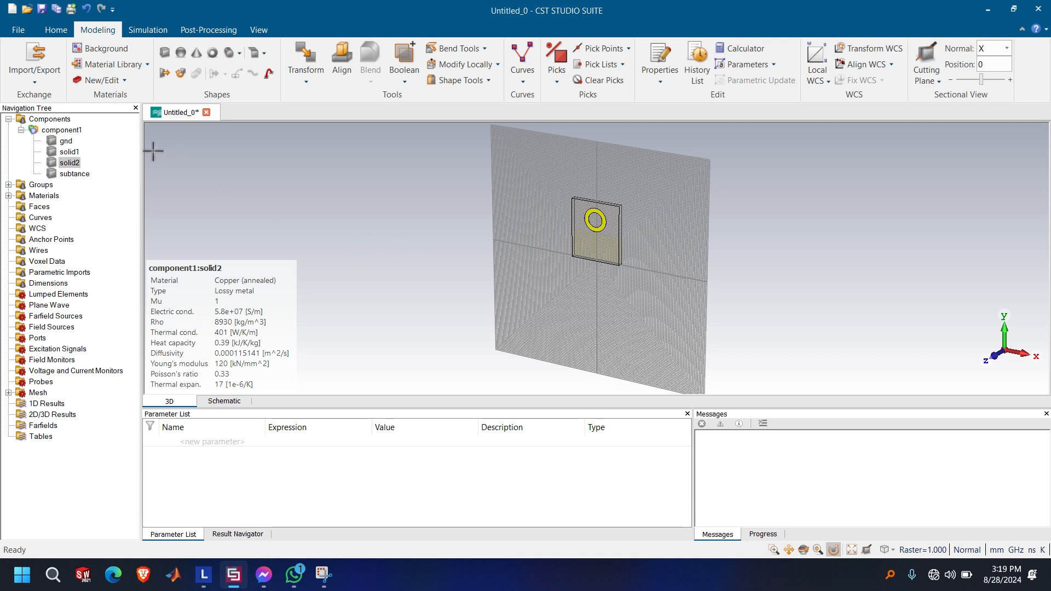
left_click(64, 131)
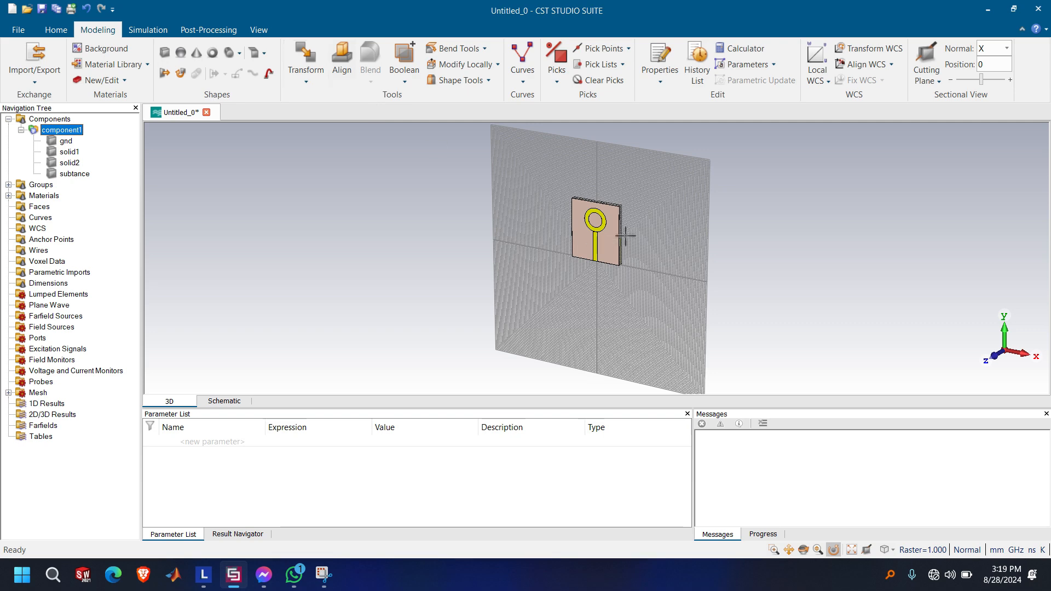
scroll(625, 236, "up", 5)
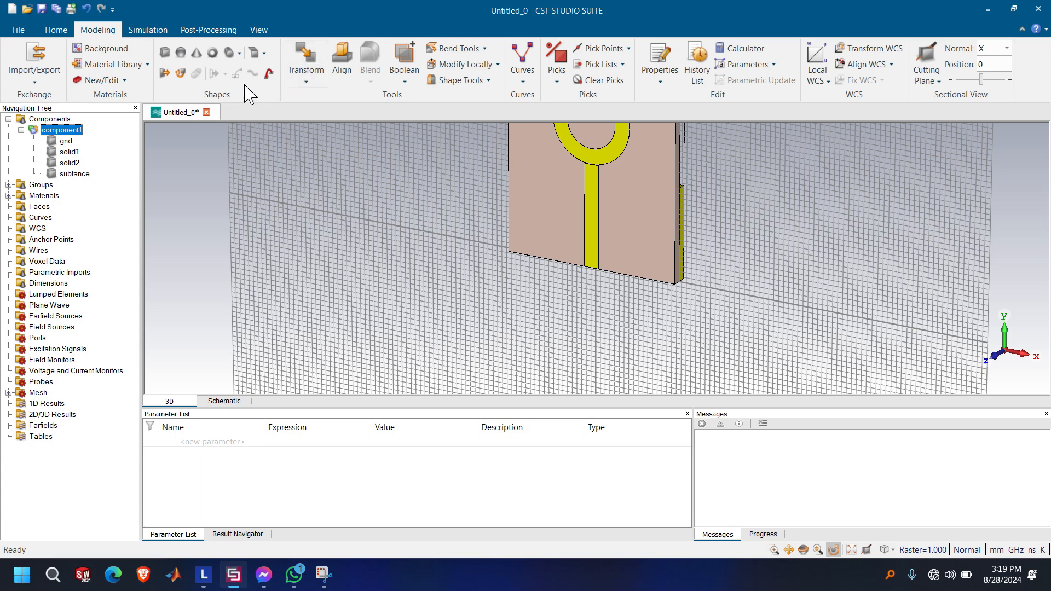
left_click(140, 32)
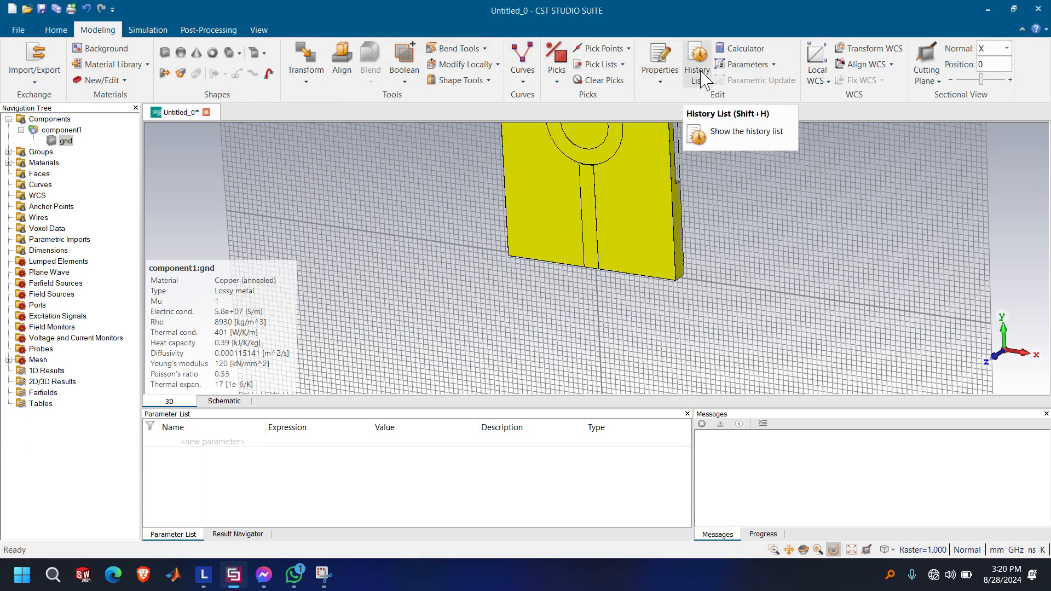
Delete the three boolean add operations on gnd from the history list and update the model
left_click(697, 64)
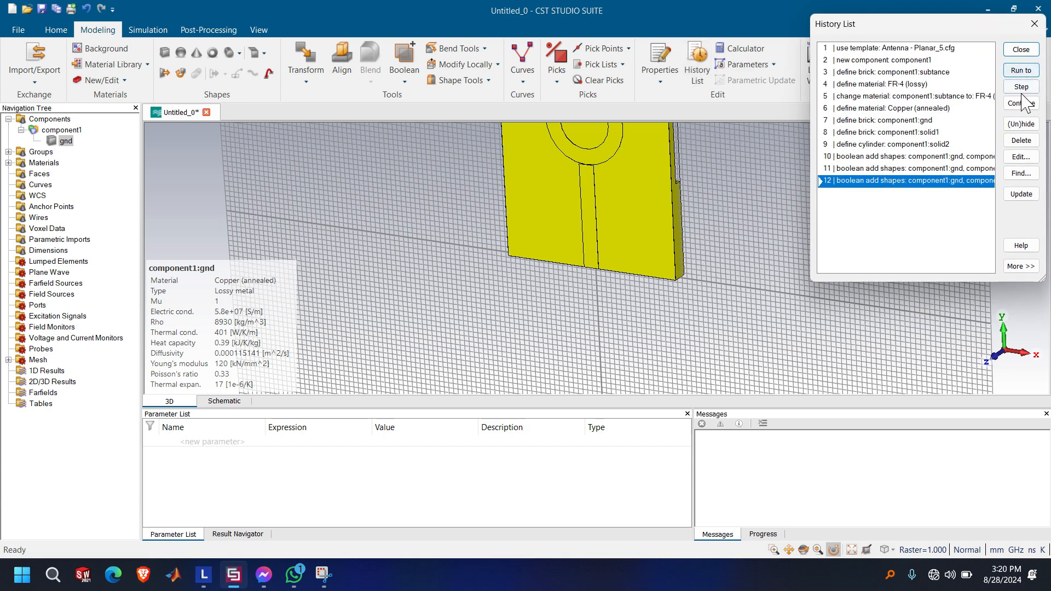
left_click(1026, 142)
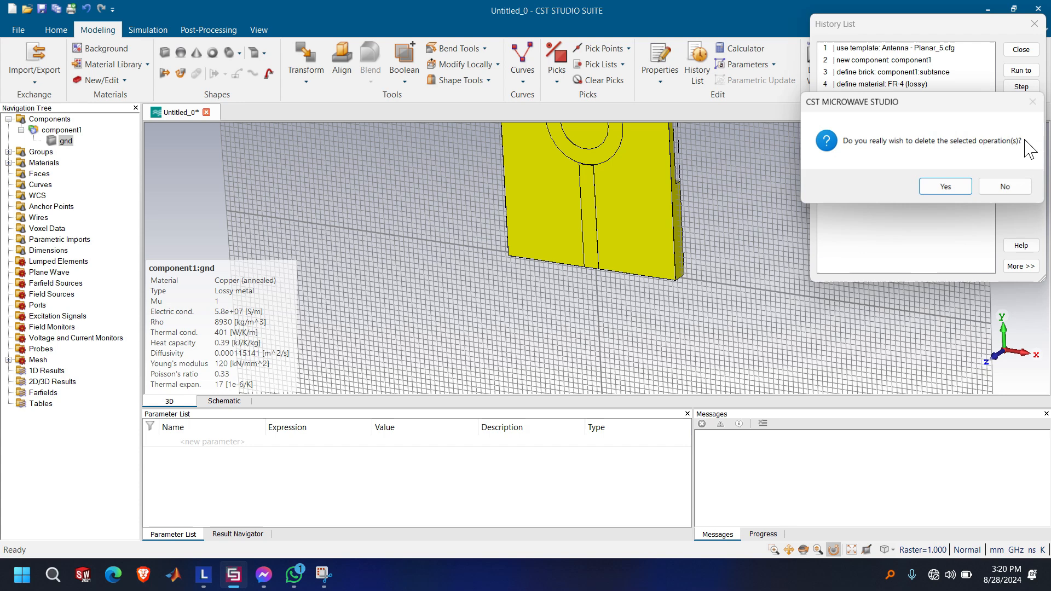
left_click(946, 187)
left_click(931, 159)
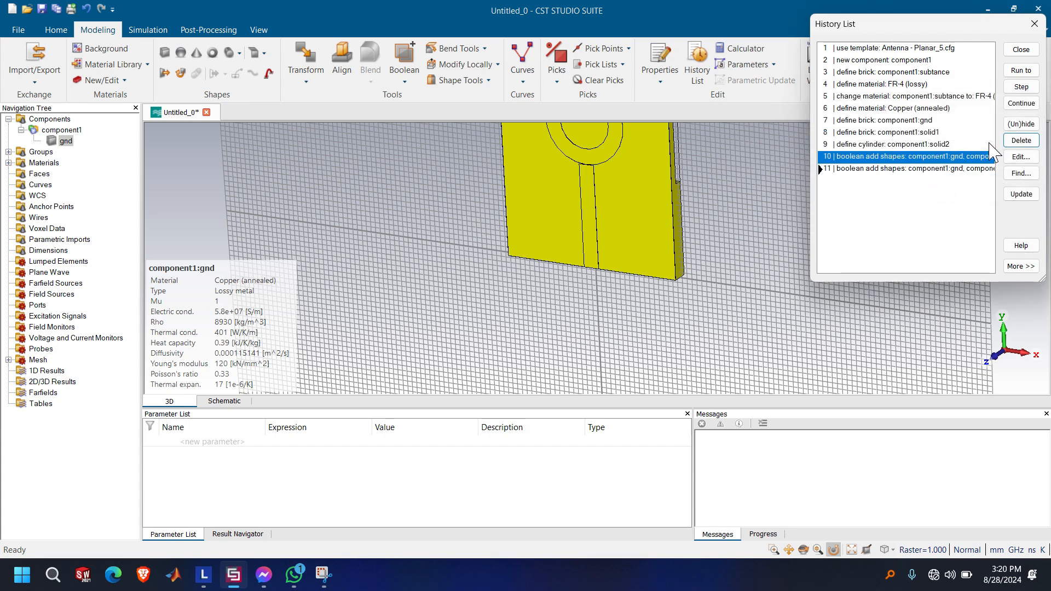
left_click(1022, 143)
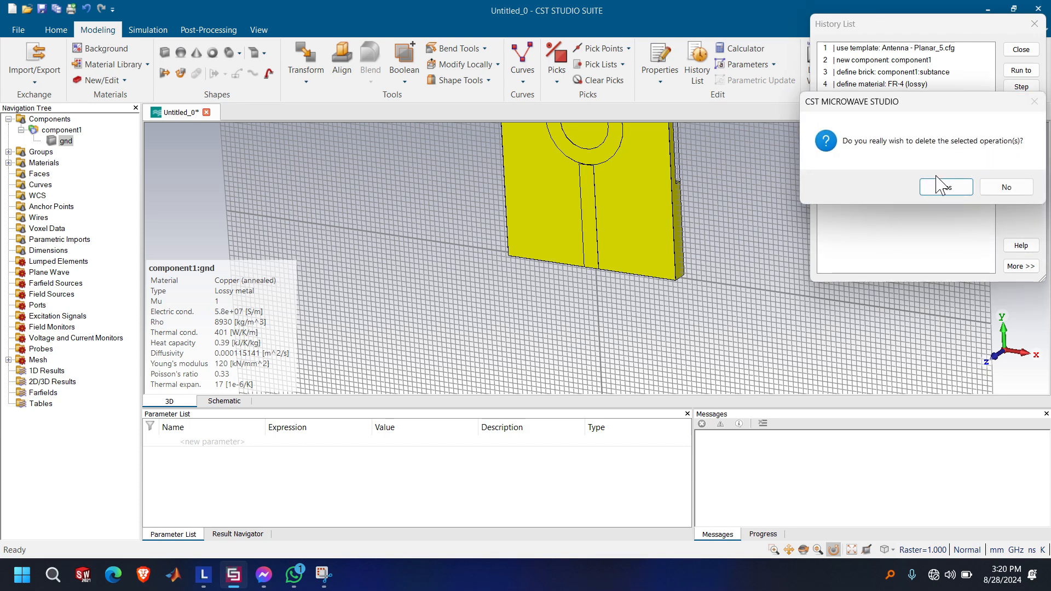
left_click(938, 186)
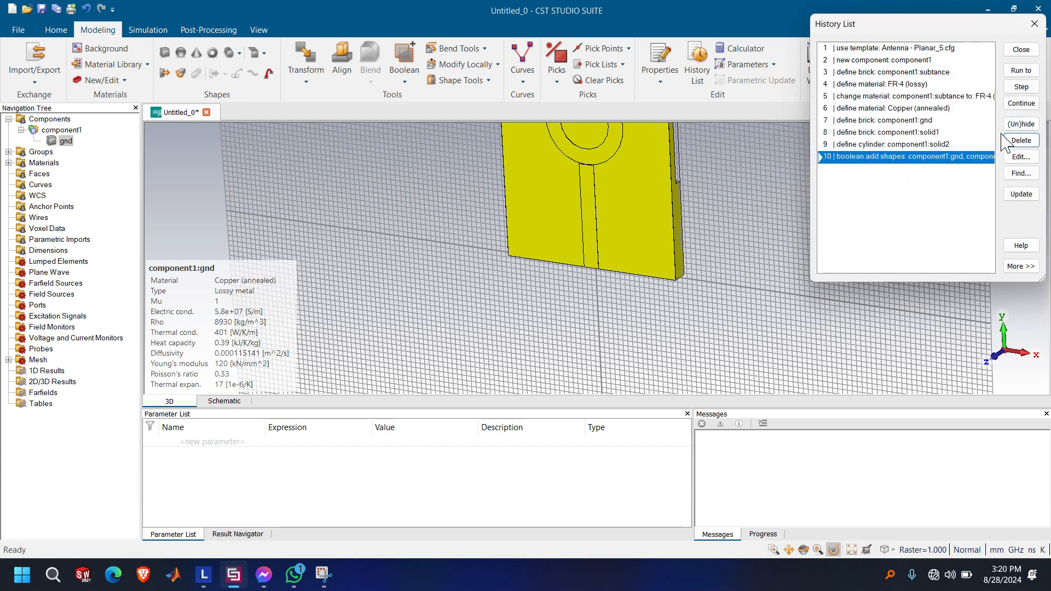
left_click(1034, 146)
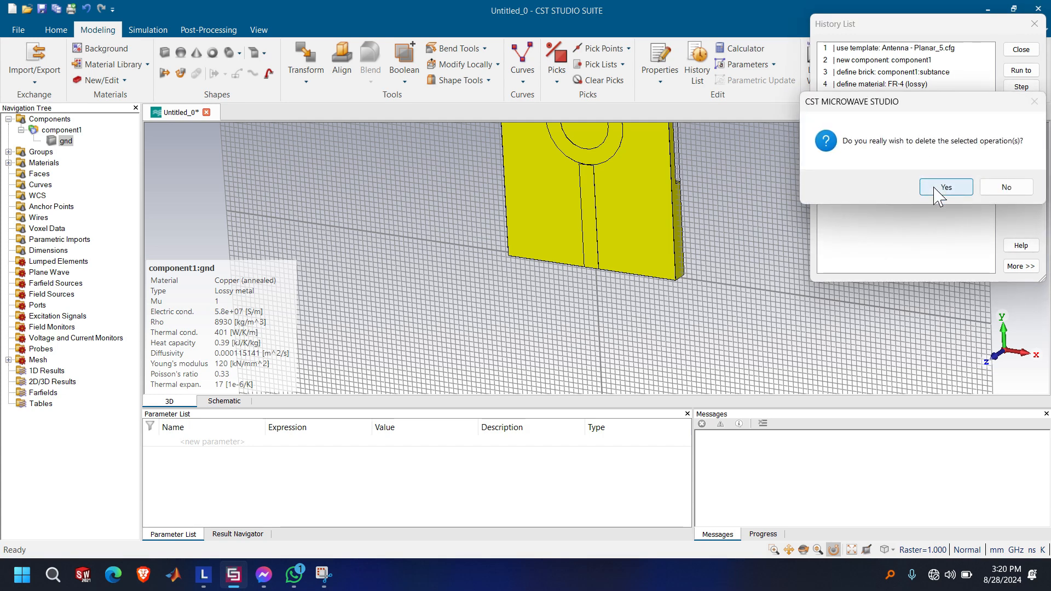
left_click(938, 188)
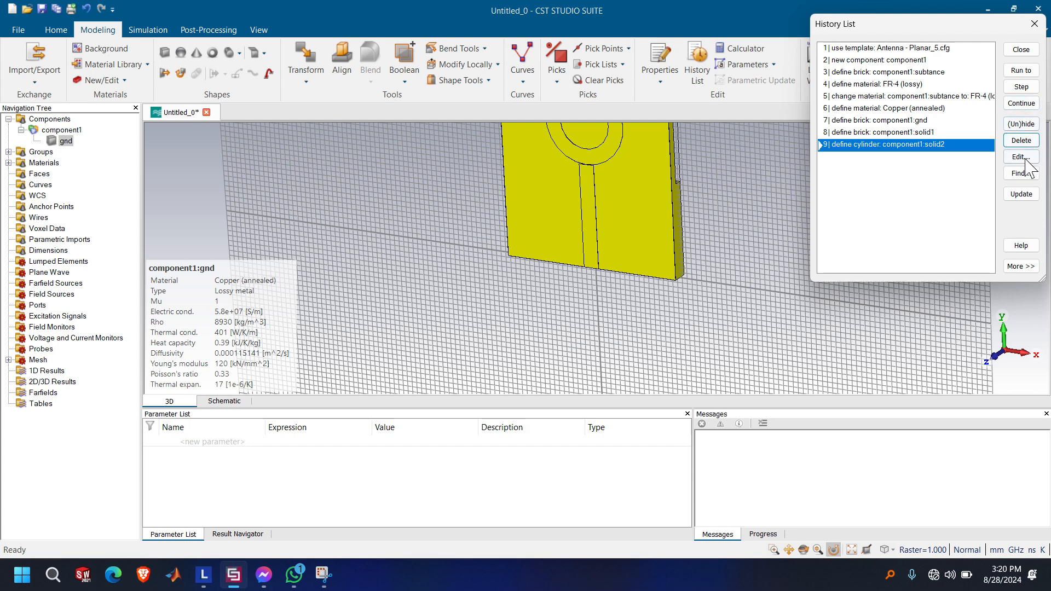
left_click(1021, 194)
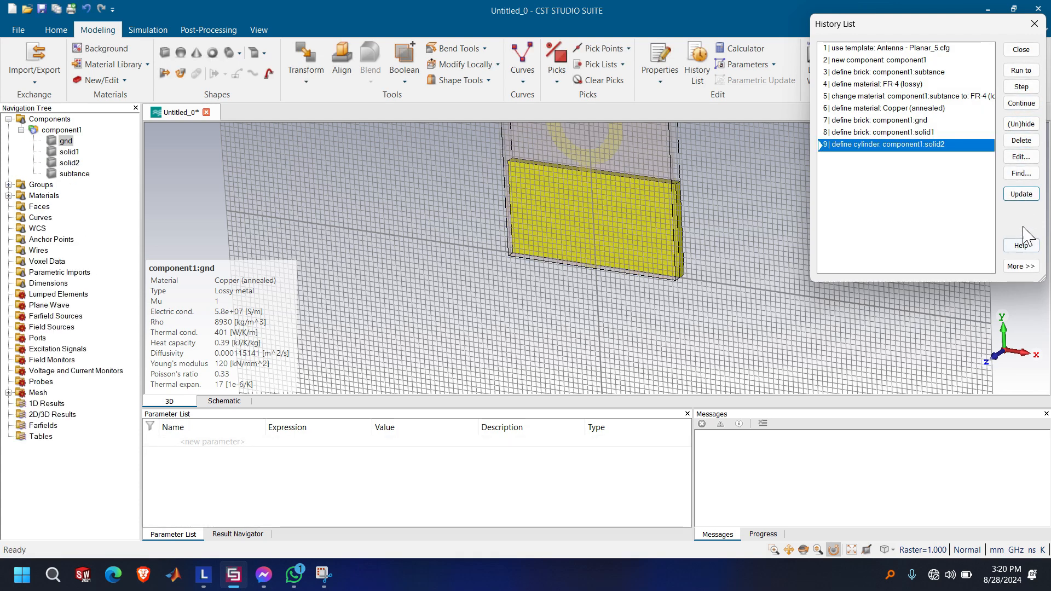
left_click(1022, 50)
Edit the solid1 feed line's brick definition, increasing Ymax so the strip overlaps the ring
left_click(70, 163)
left_click(67, 153)
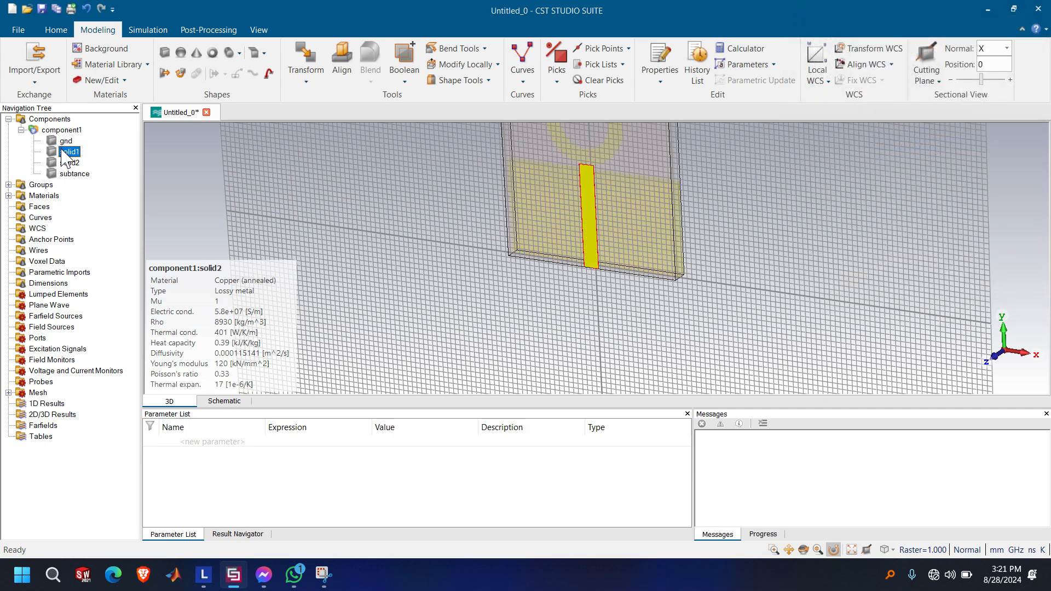
double_click(65, 151)
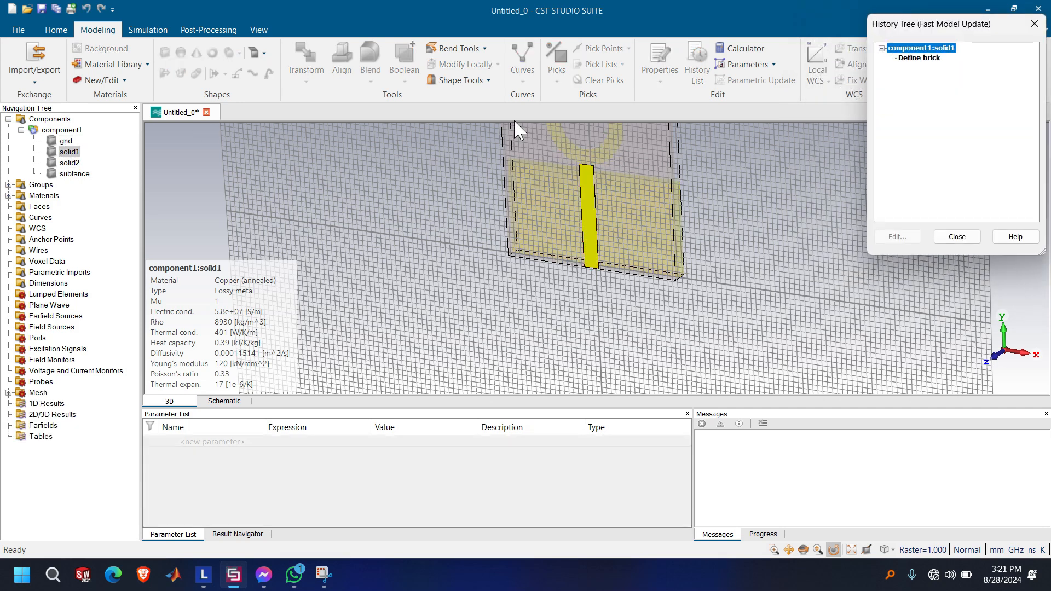
left_click(920, 58)
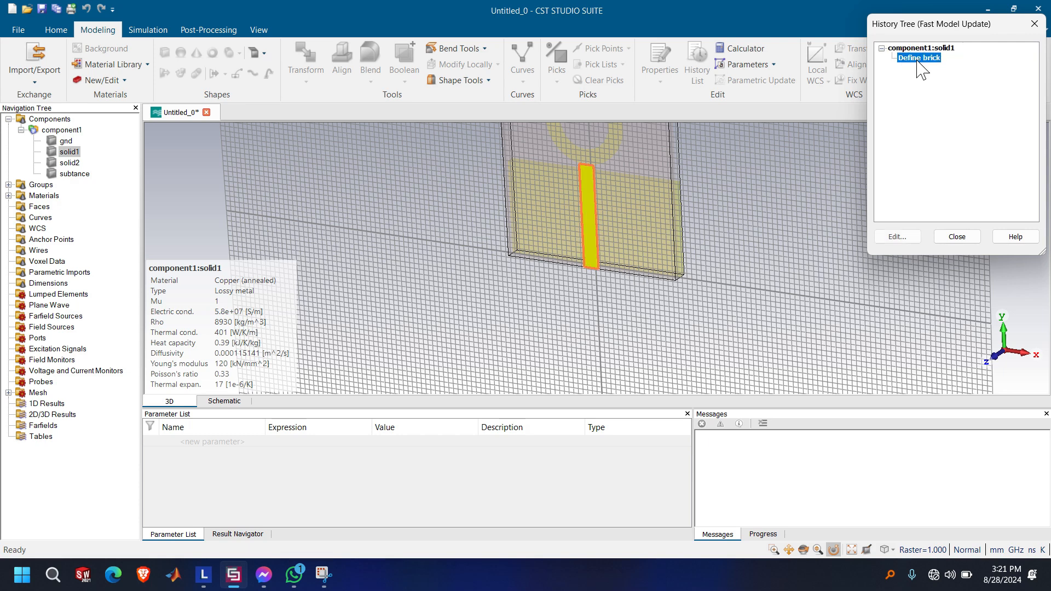
left_click(898, 237)
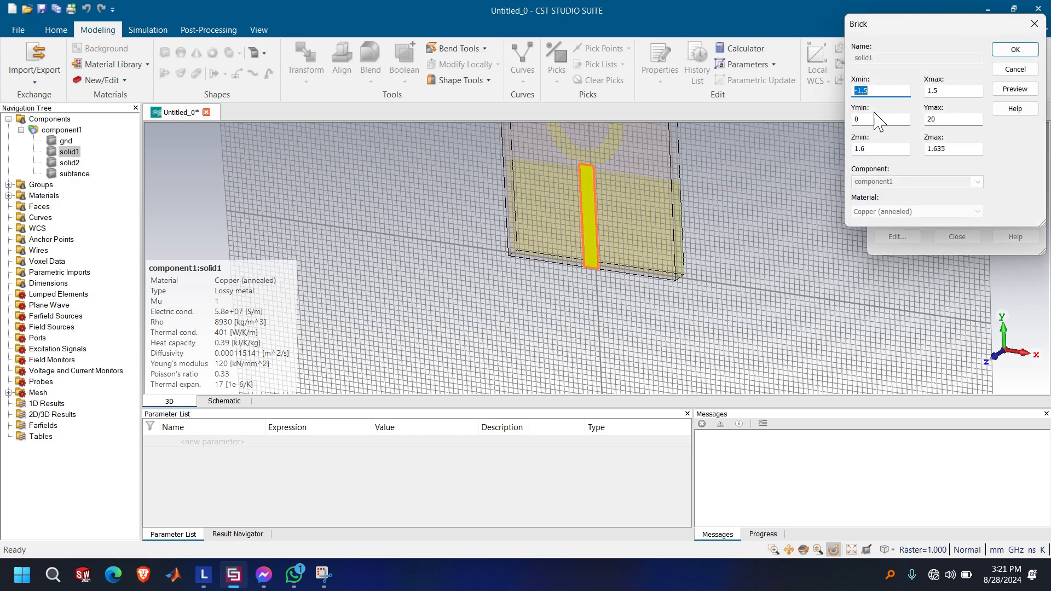
double_click(946, 119)
left_click(1016, 50)
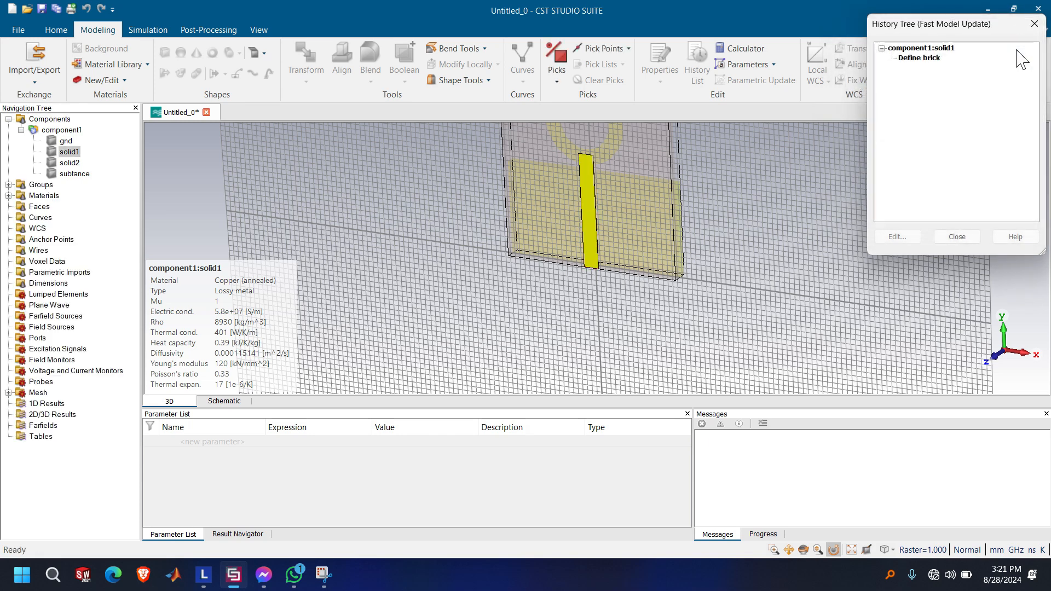
left_click(962, 240)
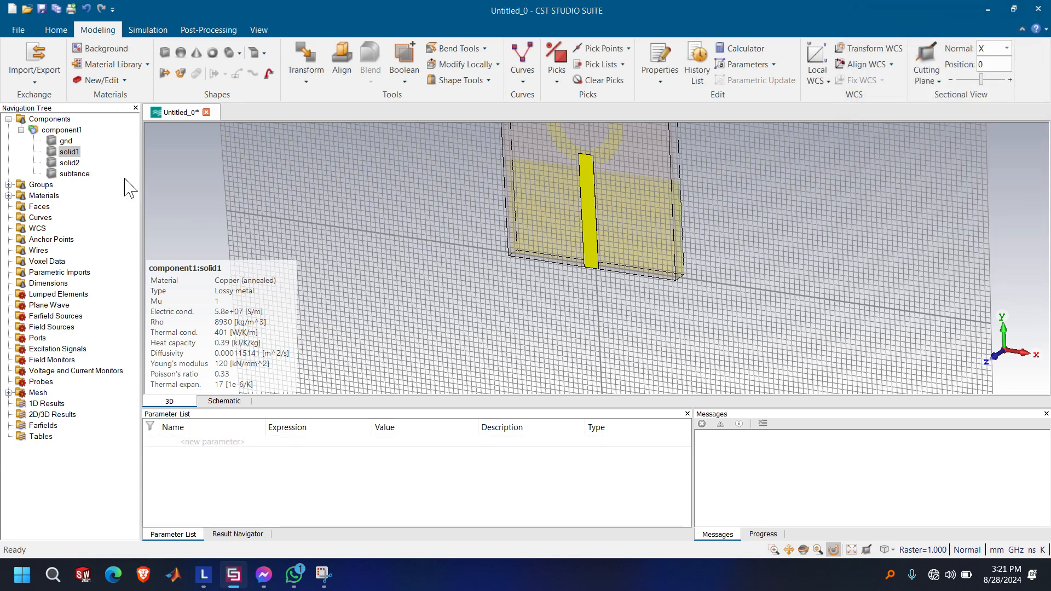
Unite solid1 and solid2 with a boolean add, and select component1 to show the whole antenna
left_click(70, 163, "ctrl")
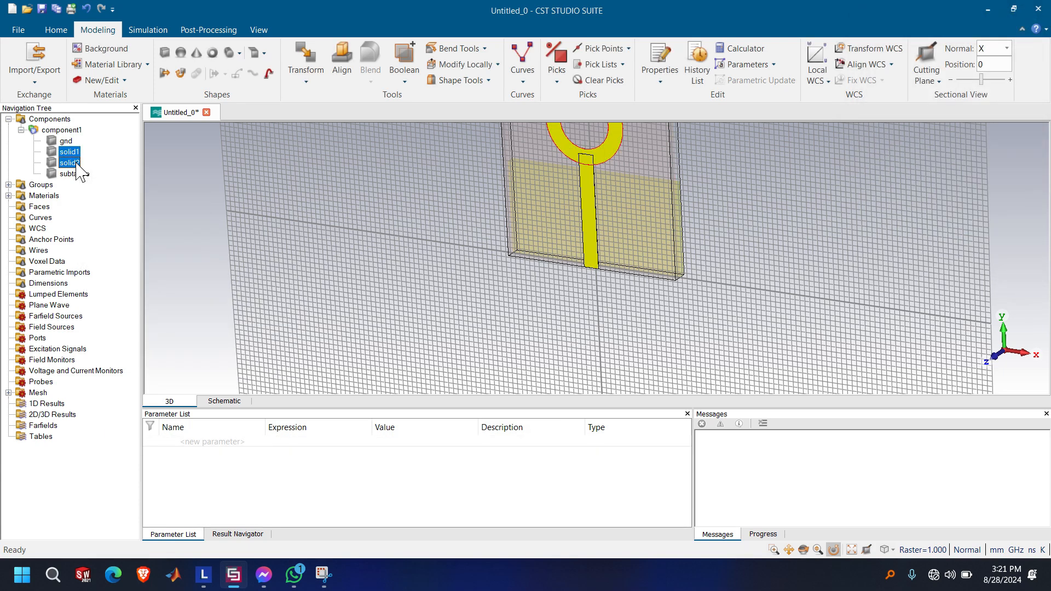
left_click(405, 80)
left_click(419, 110)
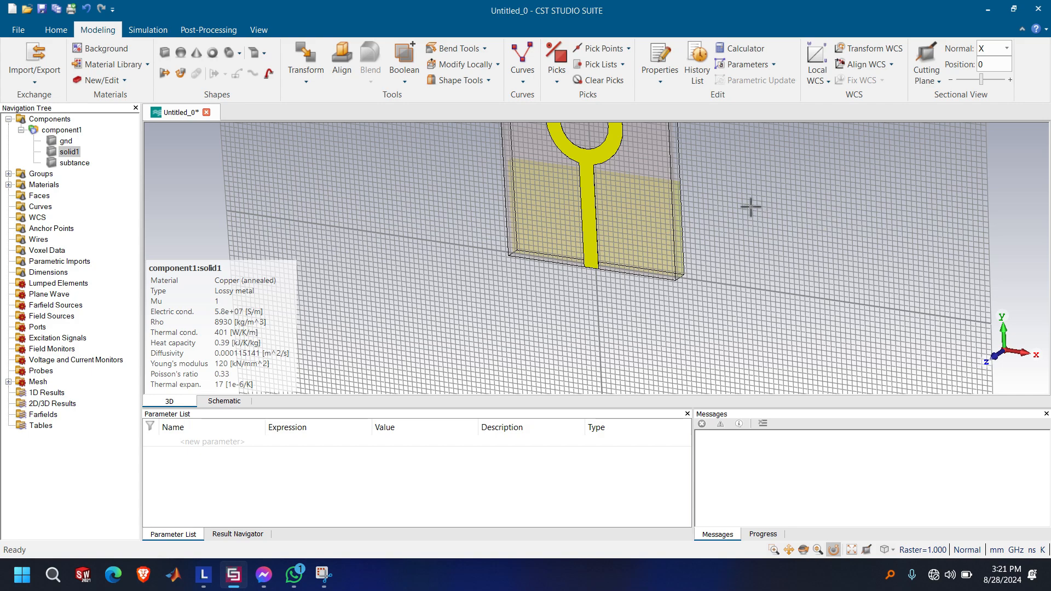
scroll(751, 206, "up", 2)
scroll(750, 207, "down", 5)
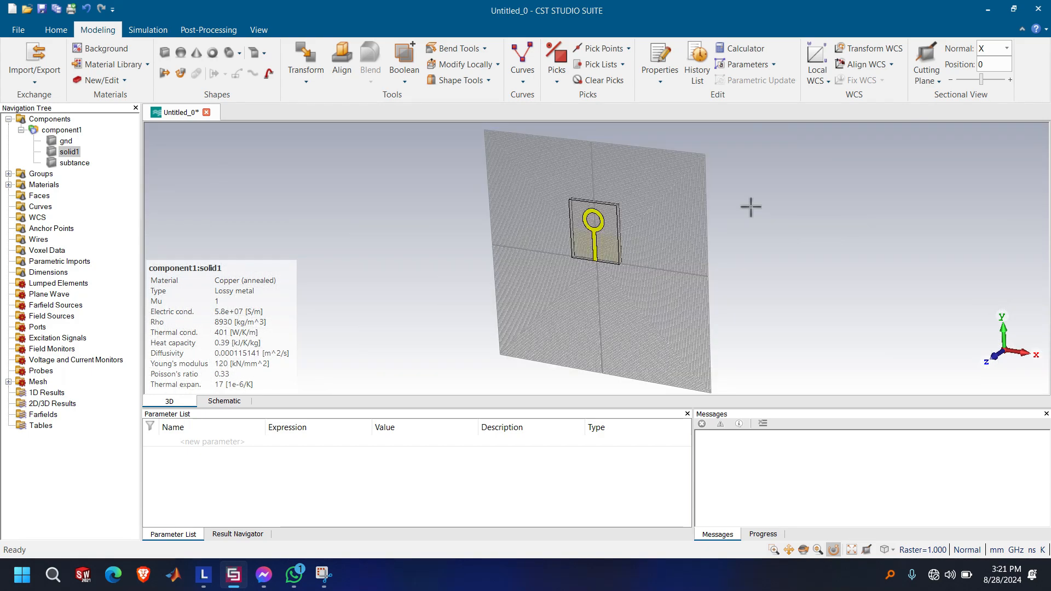
scroll(750, 206, "up", 2)
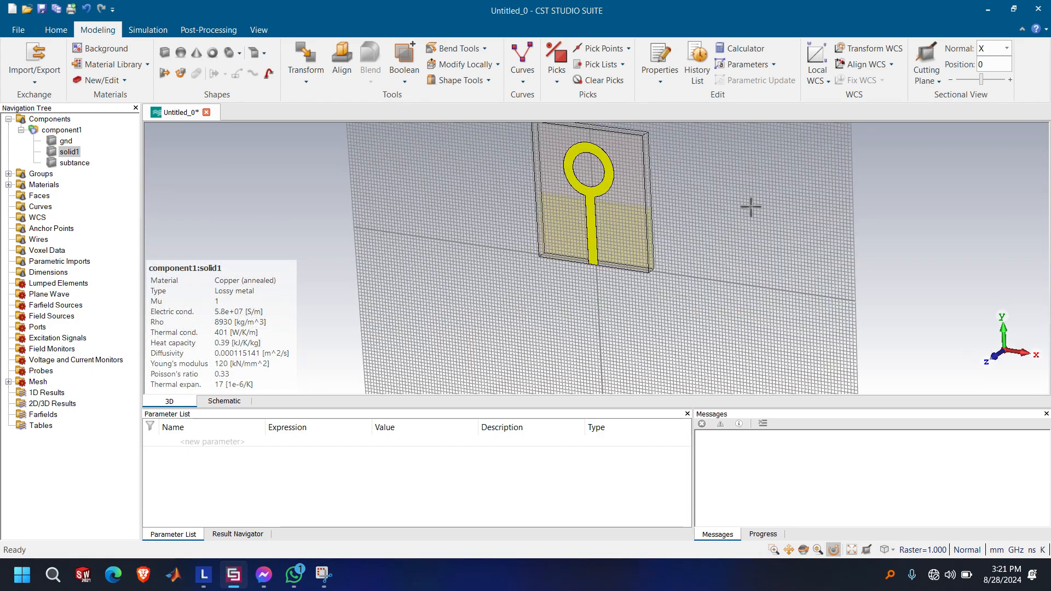
left_click(58, 130)
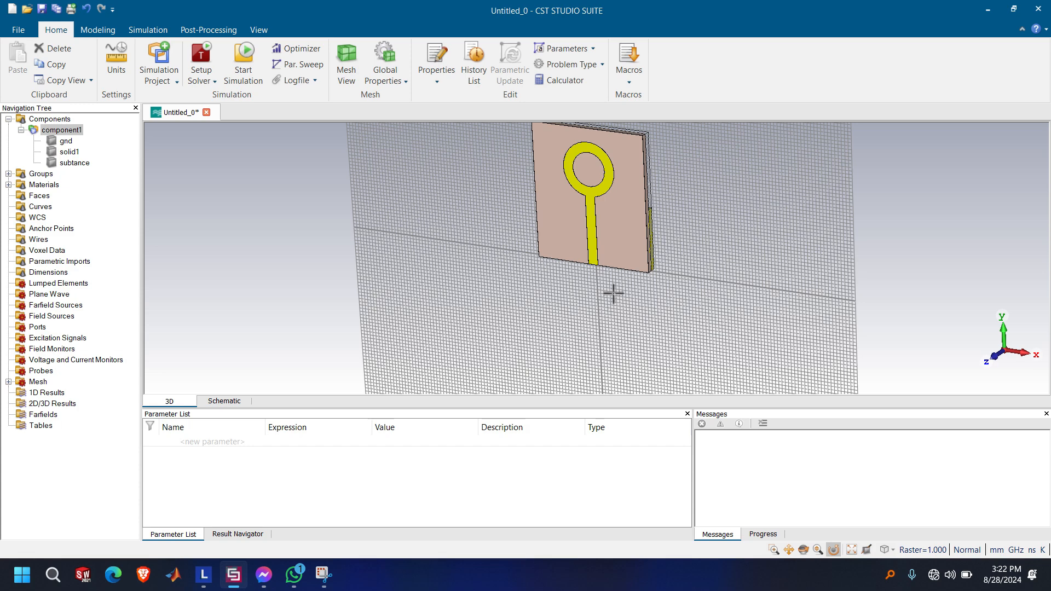
Edit the gnd brick definition, setting Zmax to -0.035
left_click_drag(600, 267, 622, 235)
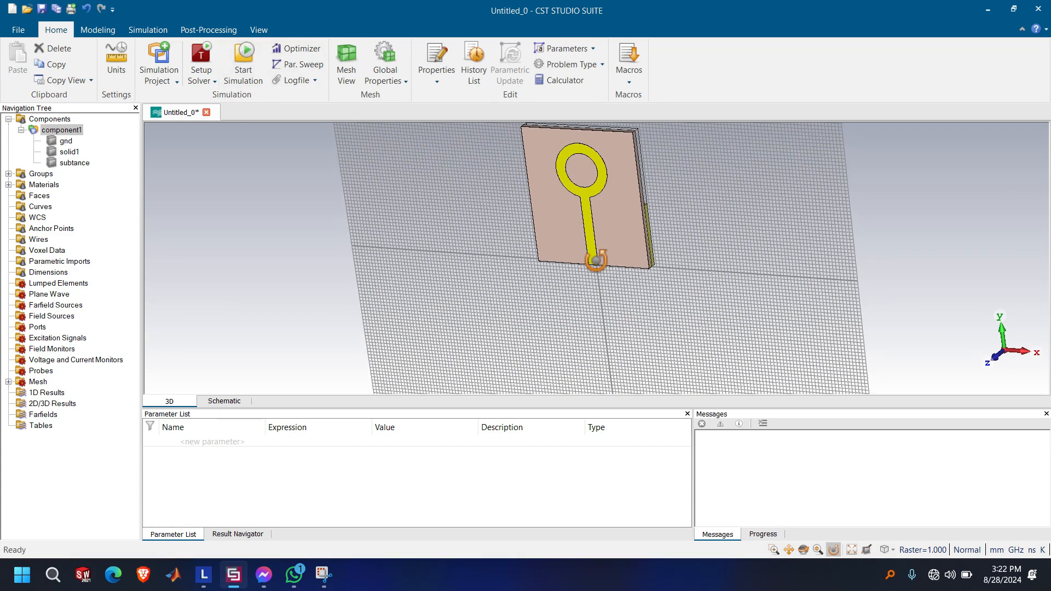
left_click_drag(593, 258, 583, 250)
key("2")
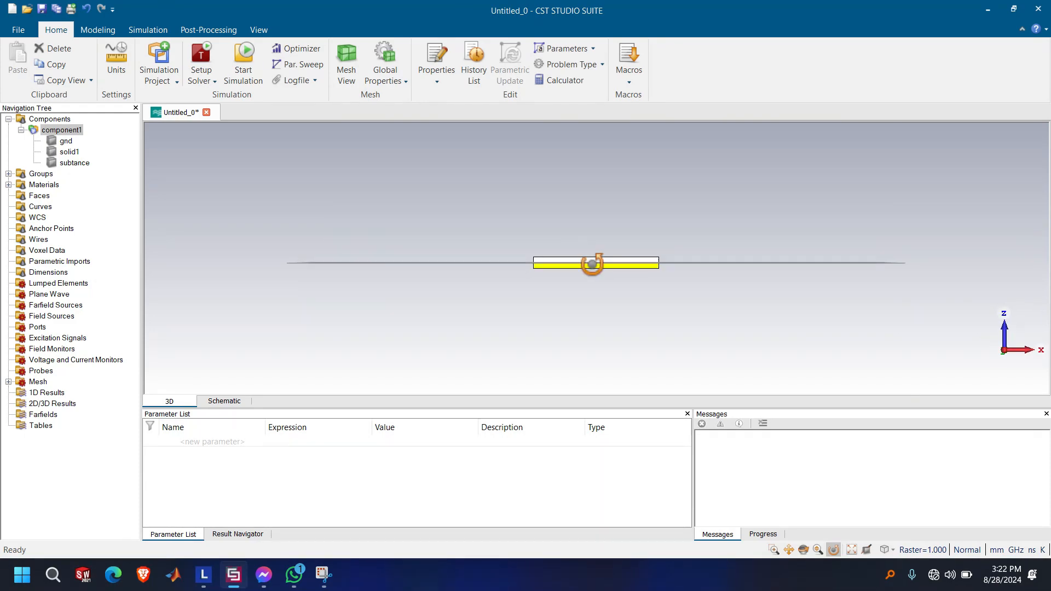
scroll(592, 264, "down", 2)
scroll(592, 264, "up", 3)
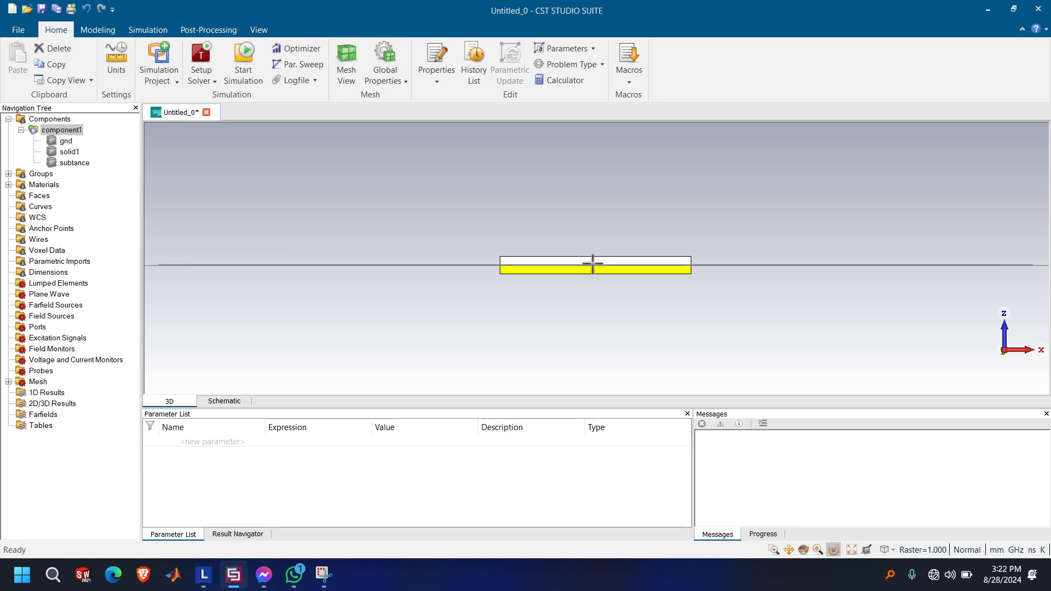
scroll(592, 265, "up", 3)
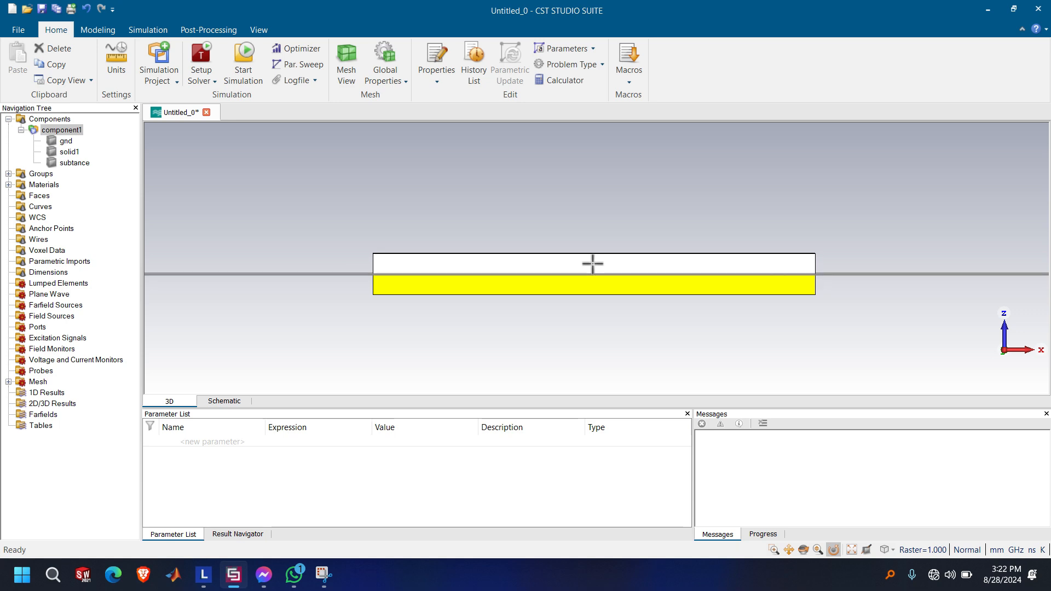
left_click(55, 141)
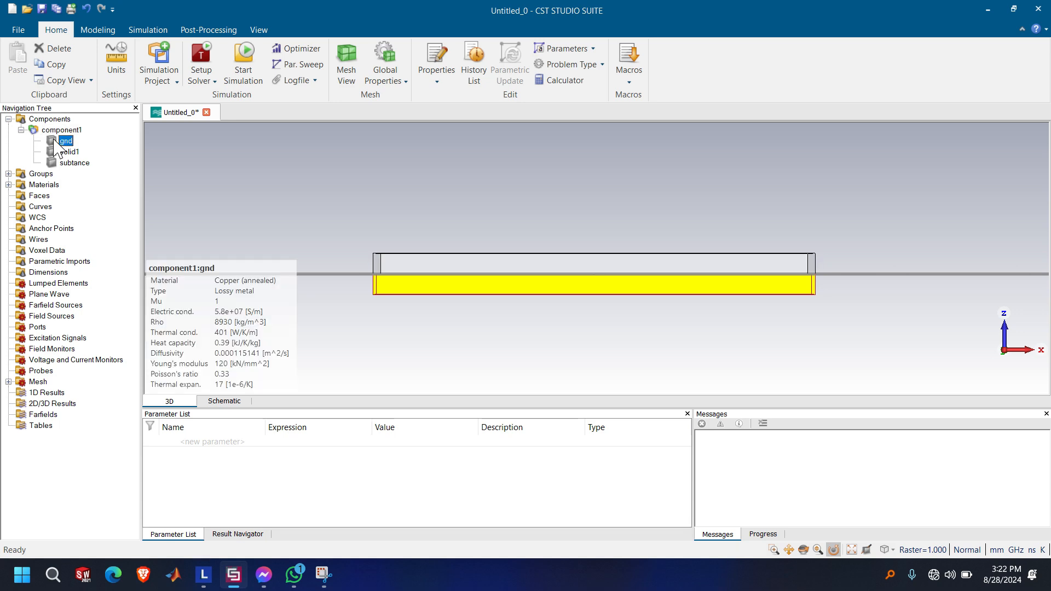
double_click(55, 141)
left_click(928, 58)
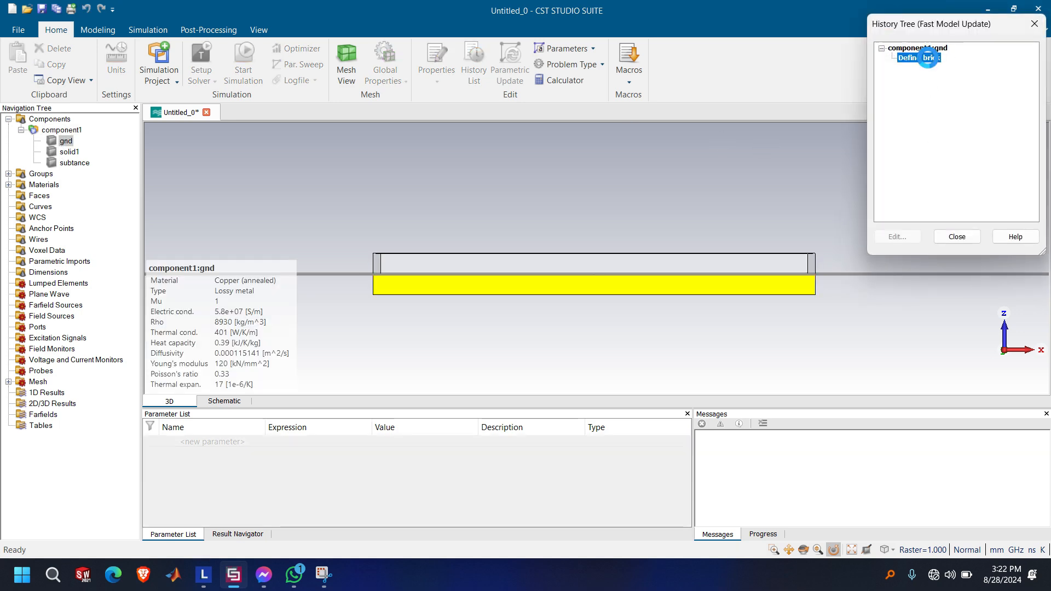
double_click(928, 58)
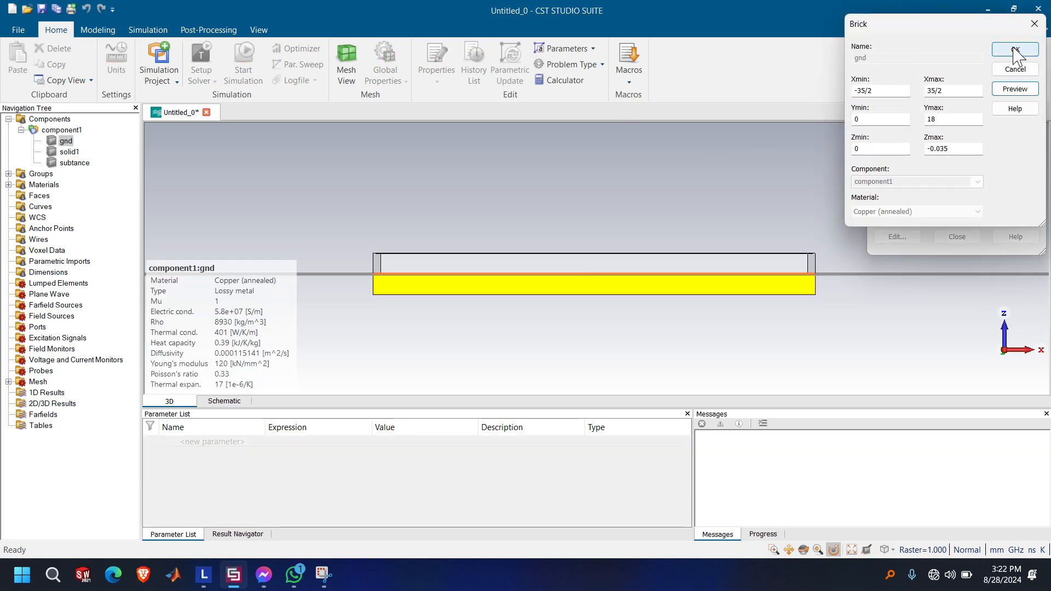
left_click(1015, 50)
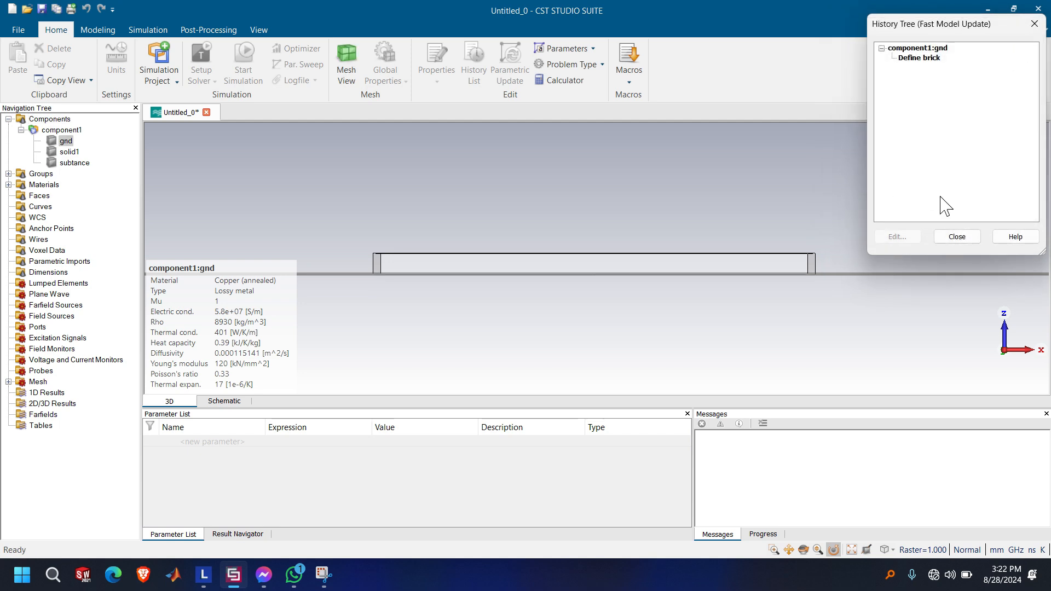
left_click(957, 236)
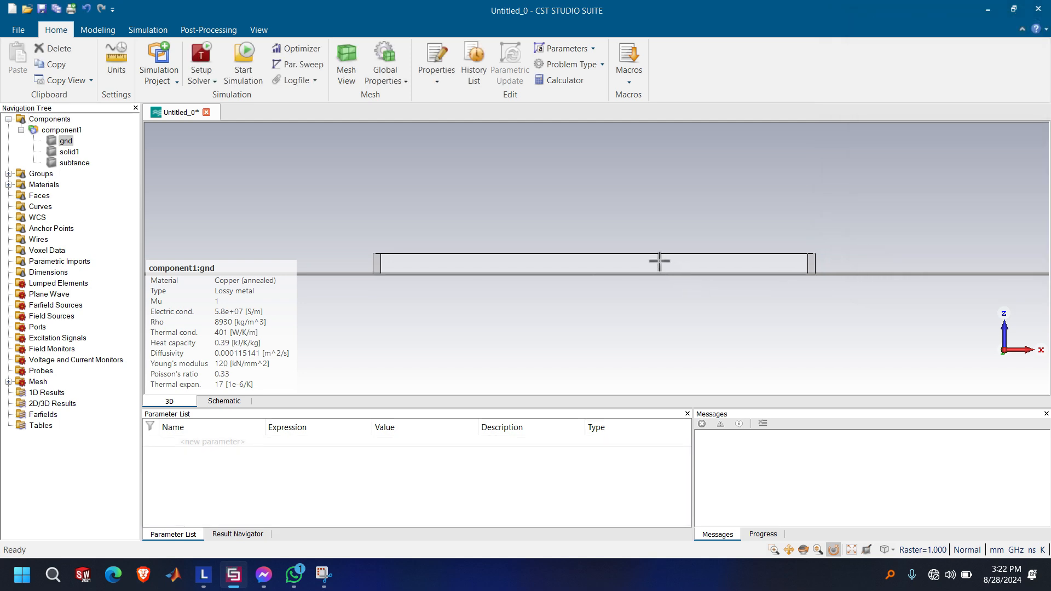
Pick the thin end face of the copper feed line at the substrate edge
scroll(659, 261, "down", 2)
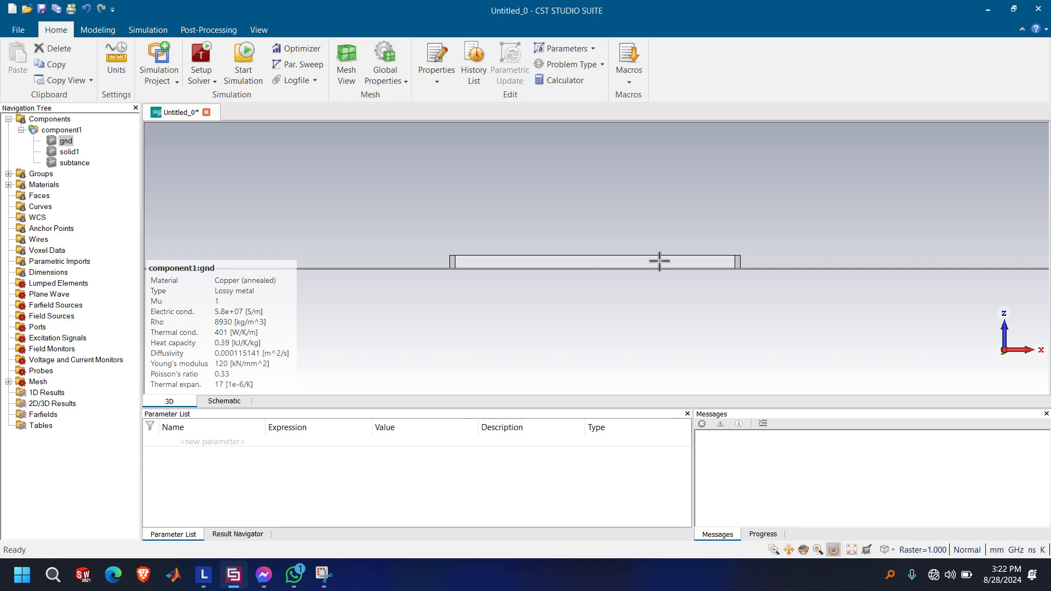
scroll(660, 261, "up", 5)
scroll(660, 261, "down", 3)
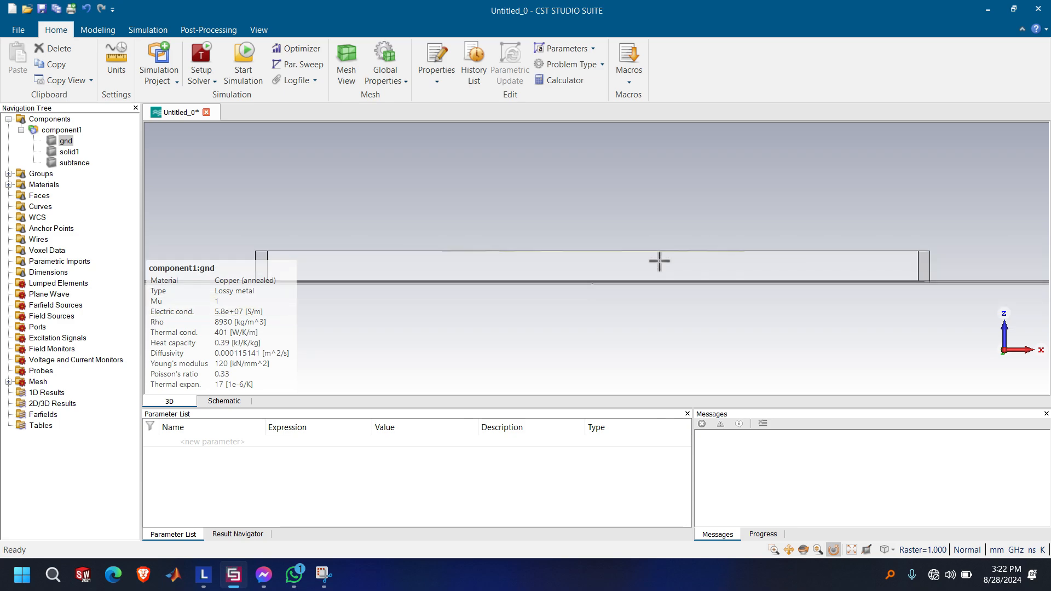
scroll(659, 261, "up", 1)
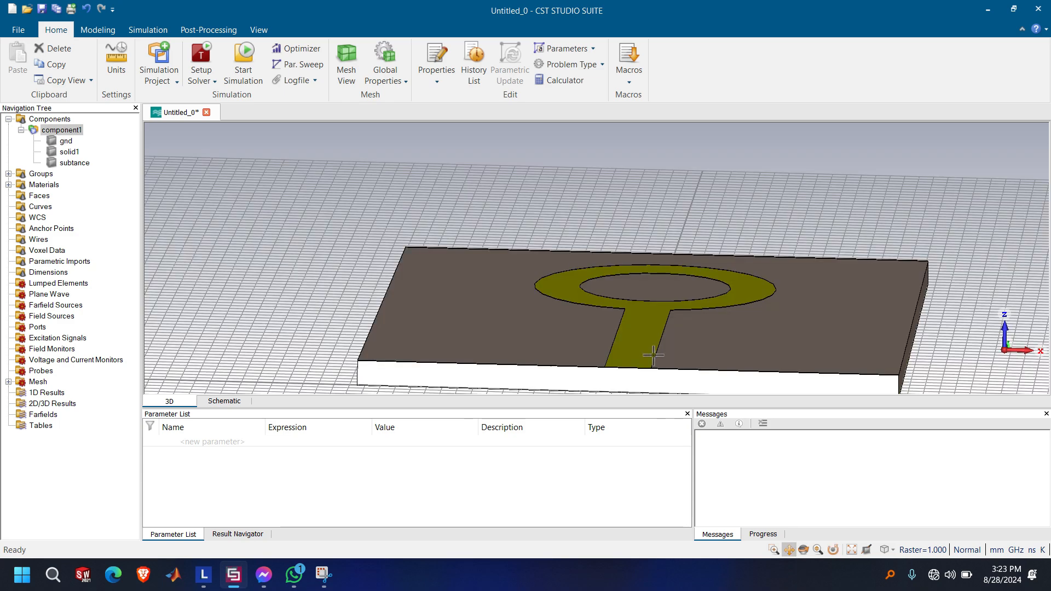
middle_click_drag(655, 354, 646, 223)
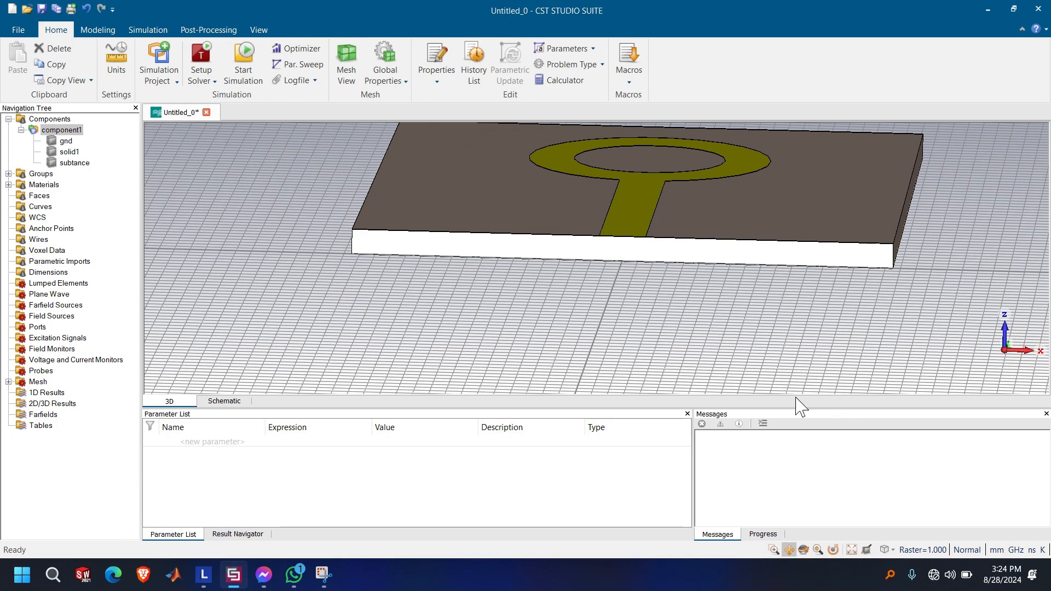
left_click(774, 550)
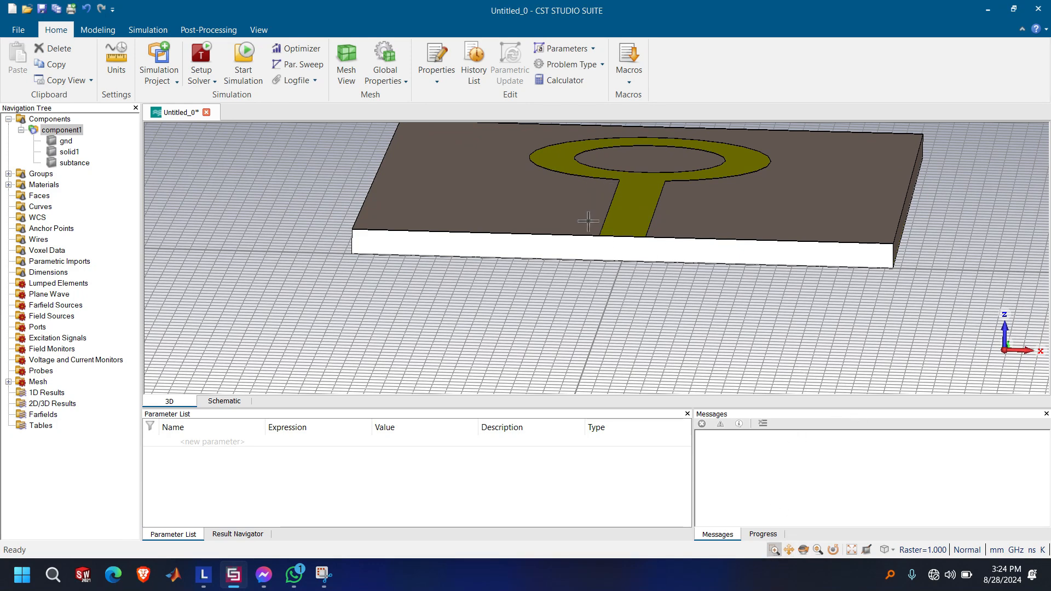
left_click_drag(587, 221, 650, 250)
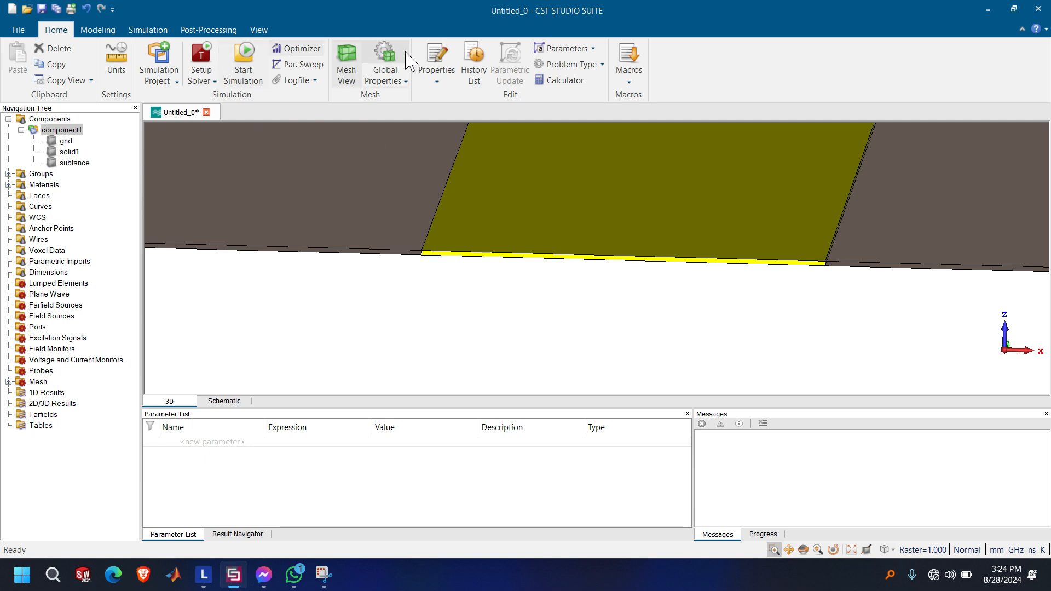
left_click(154, 31)
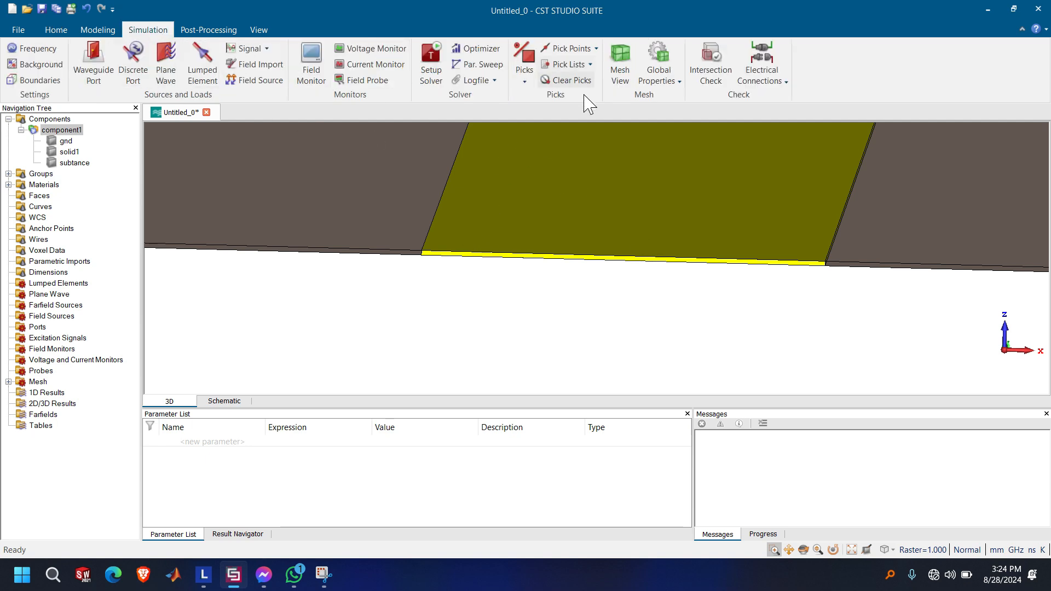
left_click(524, 79)
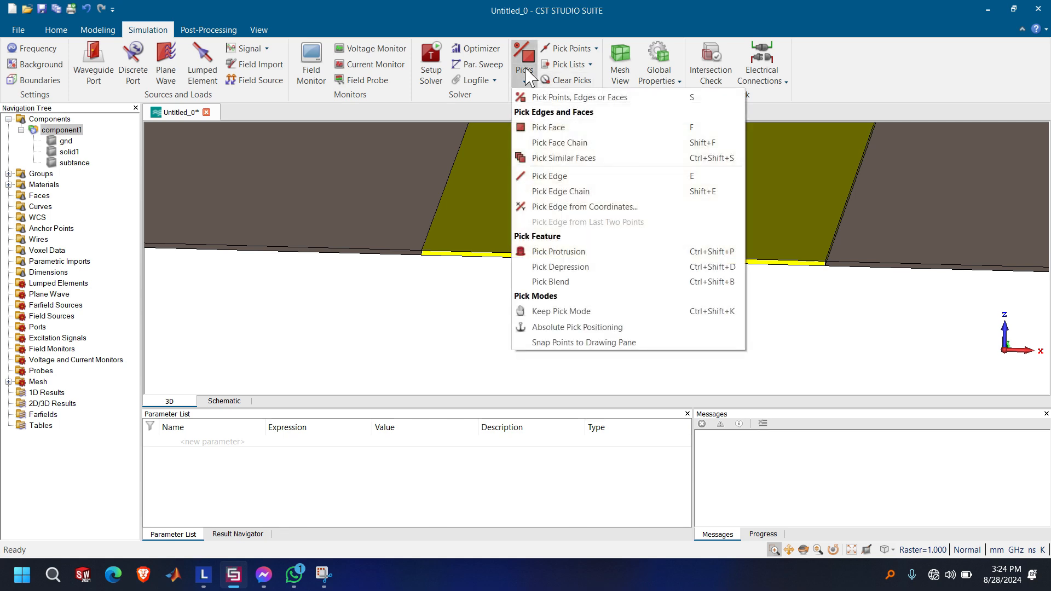
left_click(548, 128)
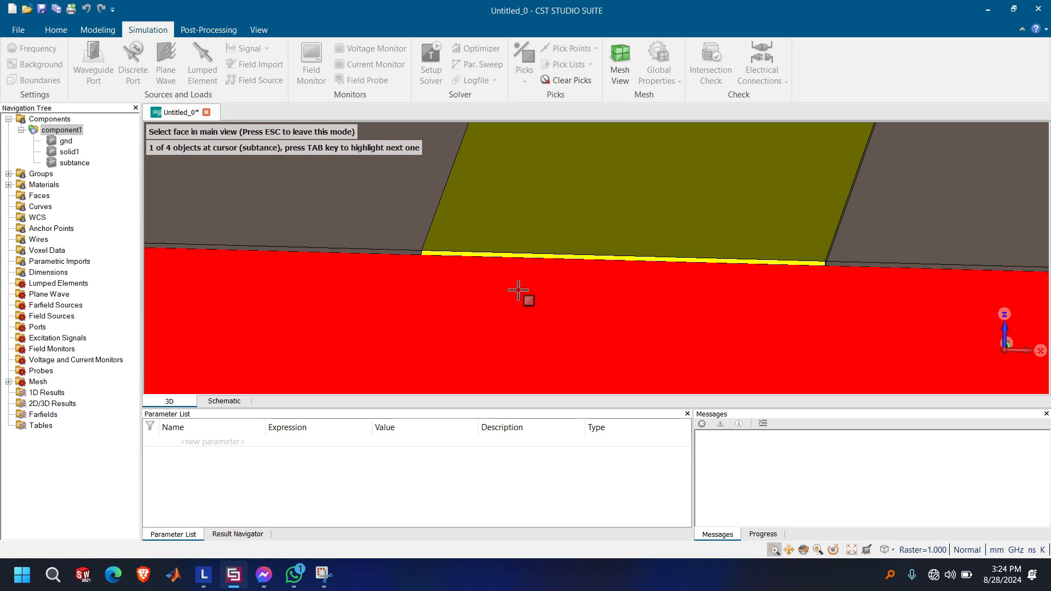
left_click(546, 257)
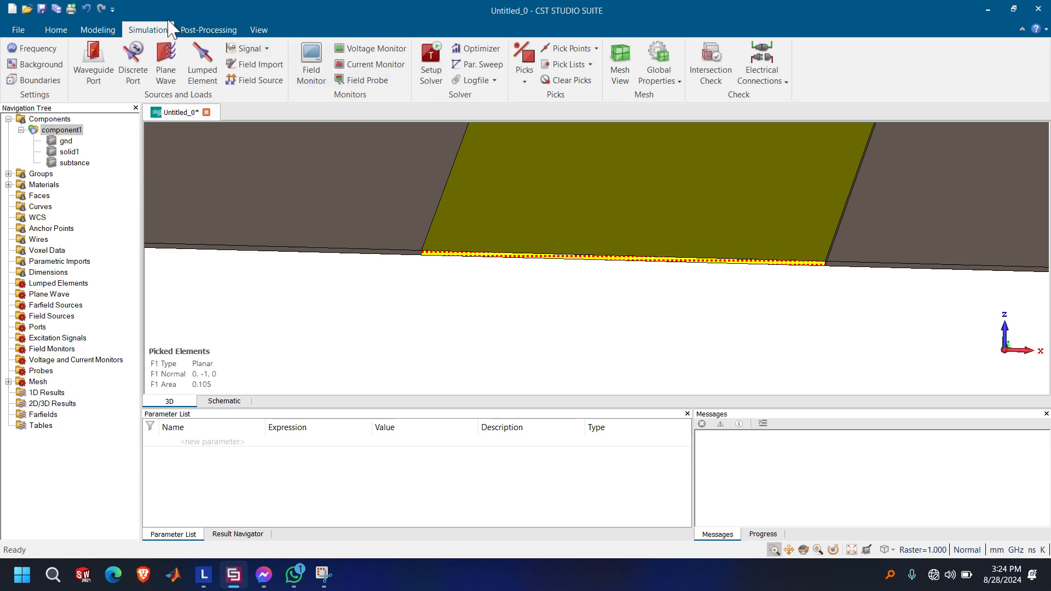
Calculate the microstrip port extension coefficient for W 3 mm, h 1.6 mm and Er 4.3, and construct a waveguide port from the picked face
left_click(91, 30)
left_click(57, 30)
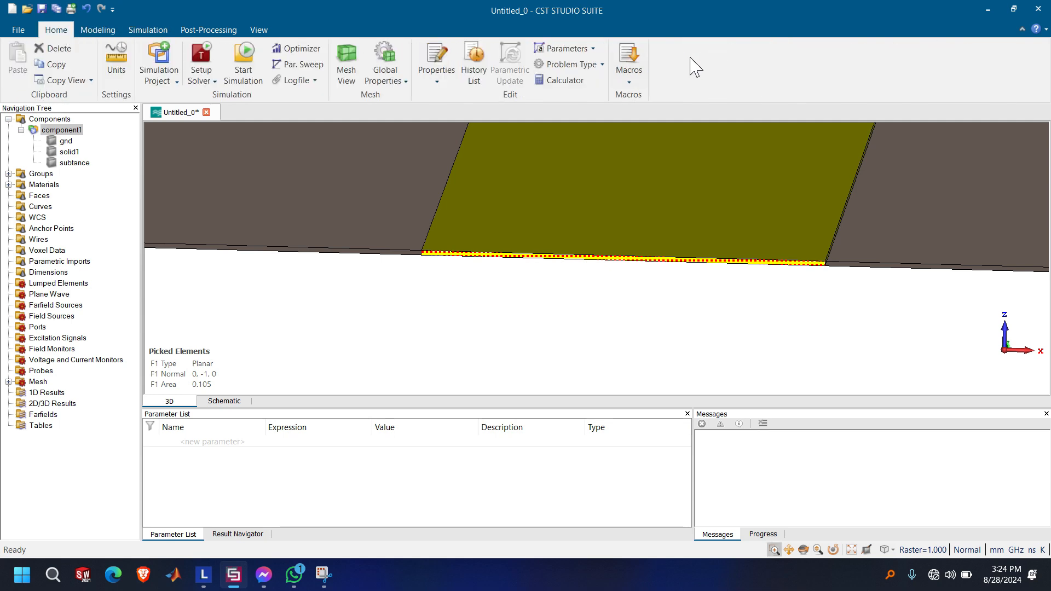
left_click(630, 68)
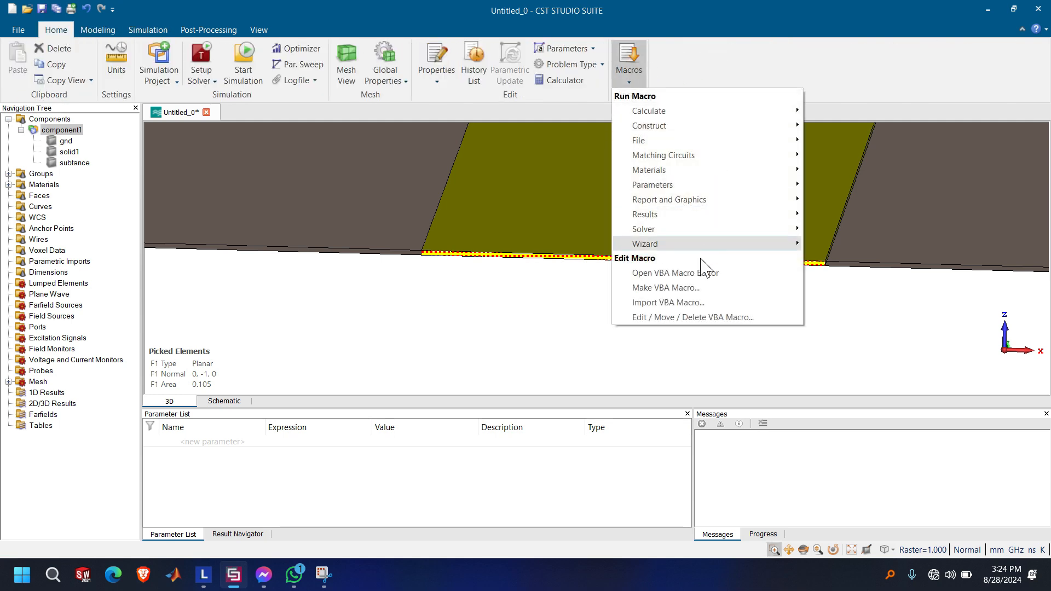
mouse_move(733, 231)
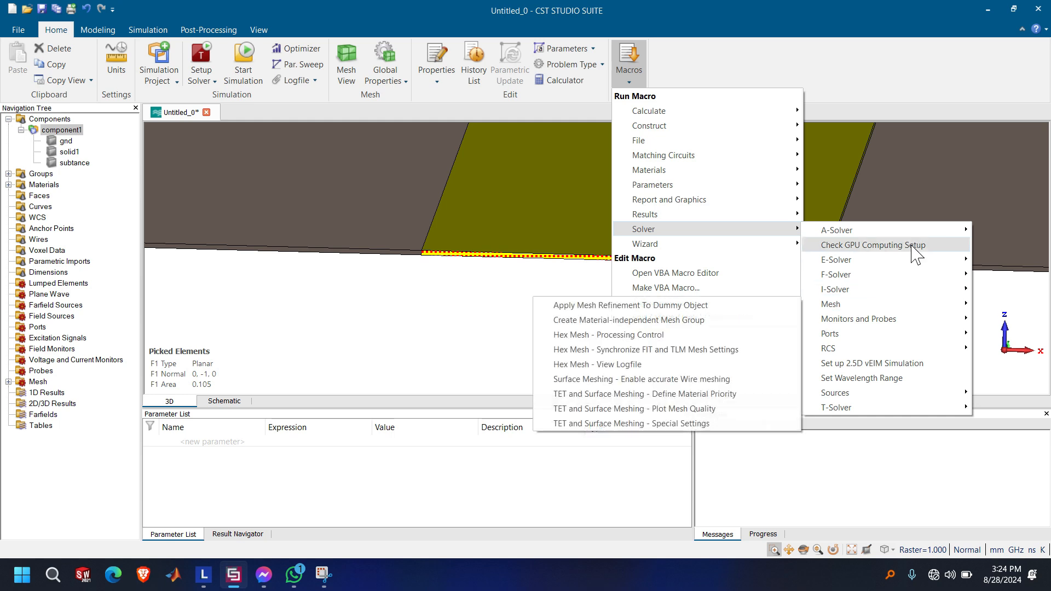
mouse_move(916, 230)
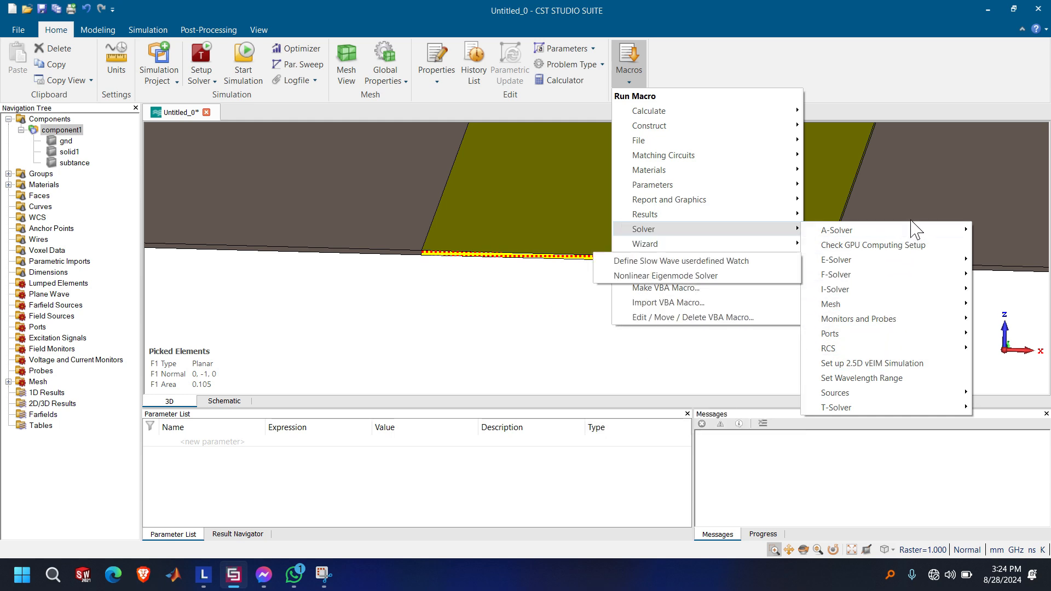
mouse_move(885, 335)
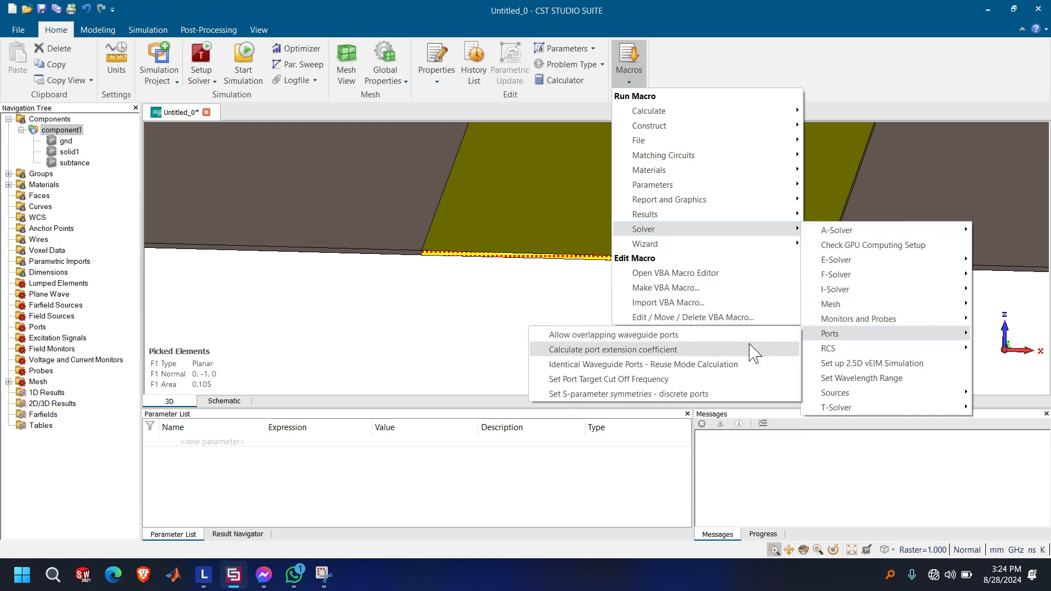
left_click(722, 355)
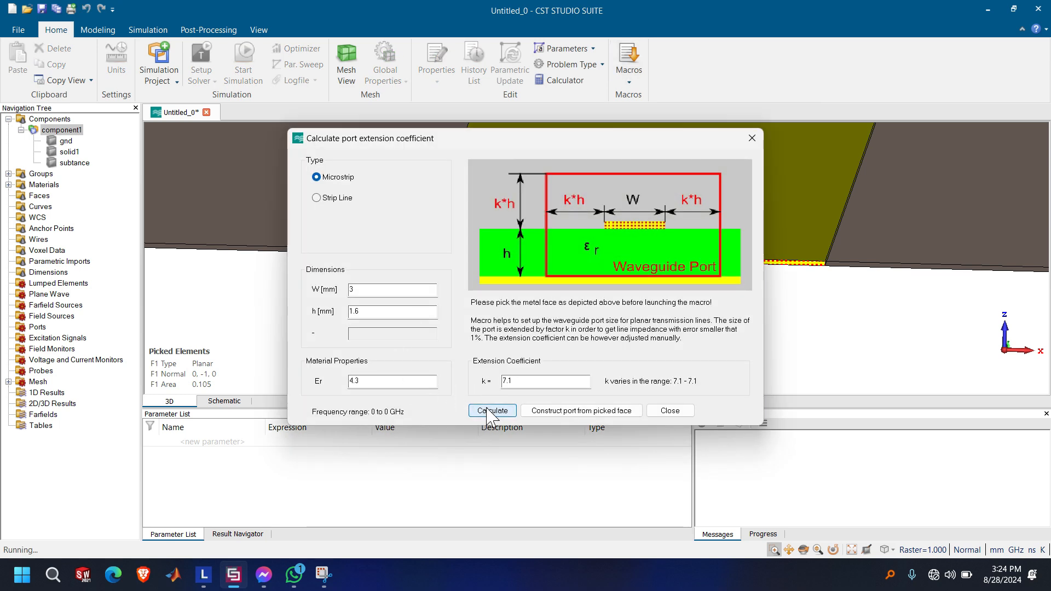
left_click(568, 411)
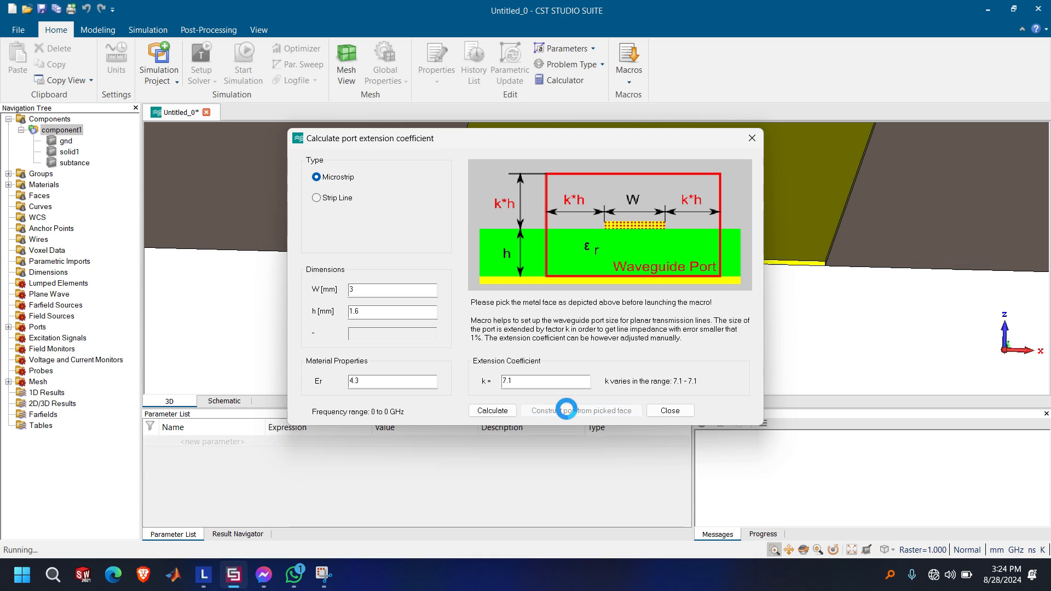
left_click(670, 410)
Inspect port1 at the end of the feed line, and return to displaying all components
scroll(638, 254, "up", 3)
scroll(638, 254, "down", 12)
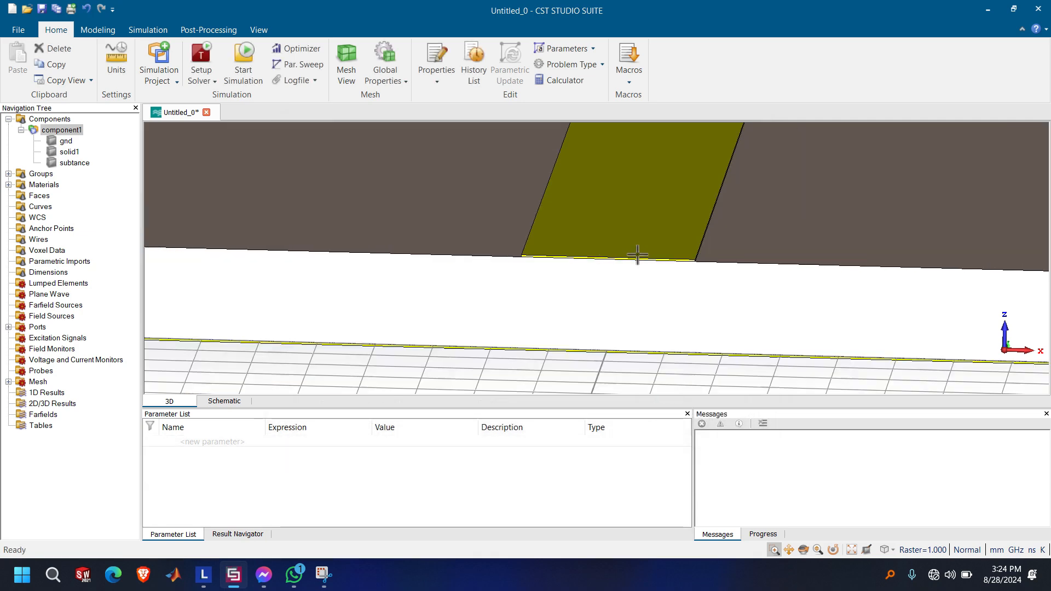
scroll(638, 255, "up", 4)
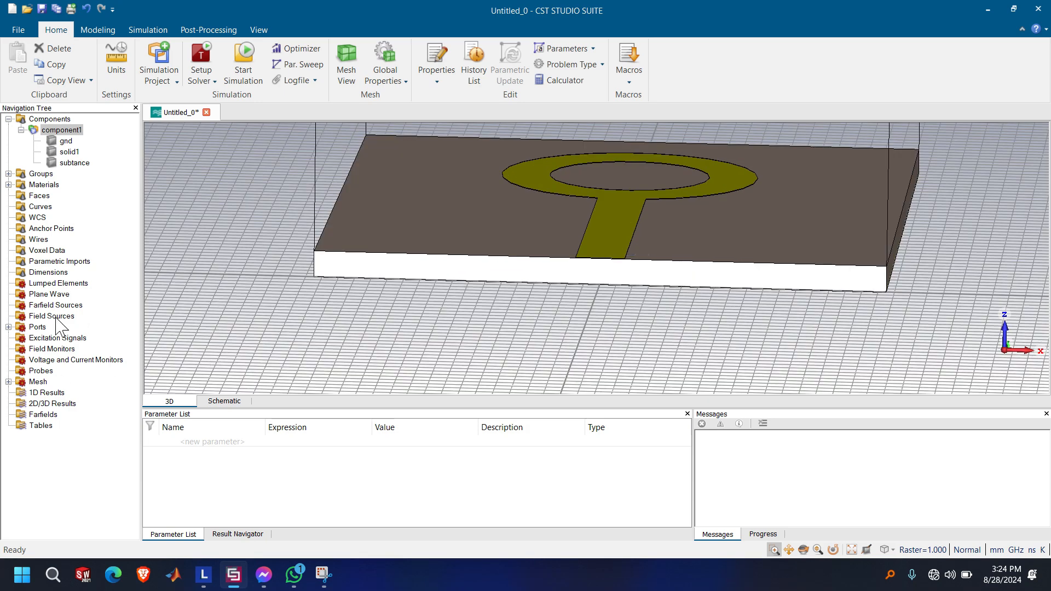
left_click(9, 327)
left_click(56, 338)
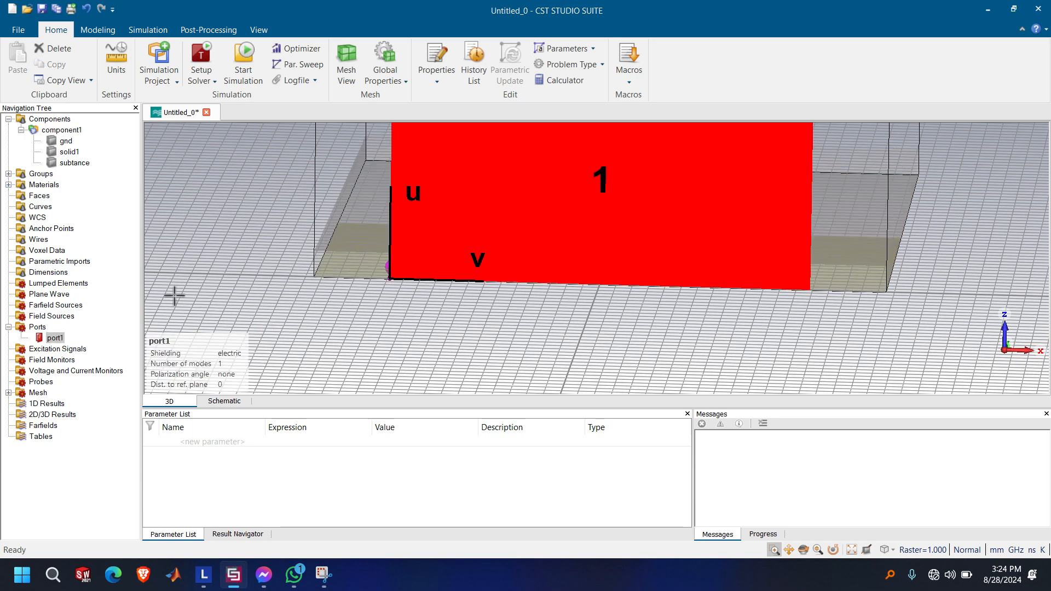
left_click(59, 119)
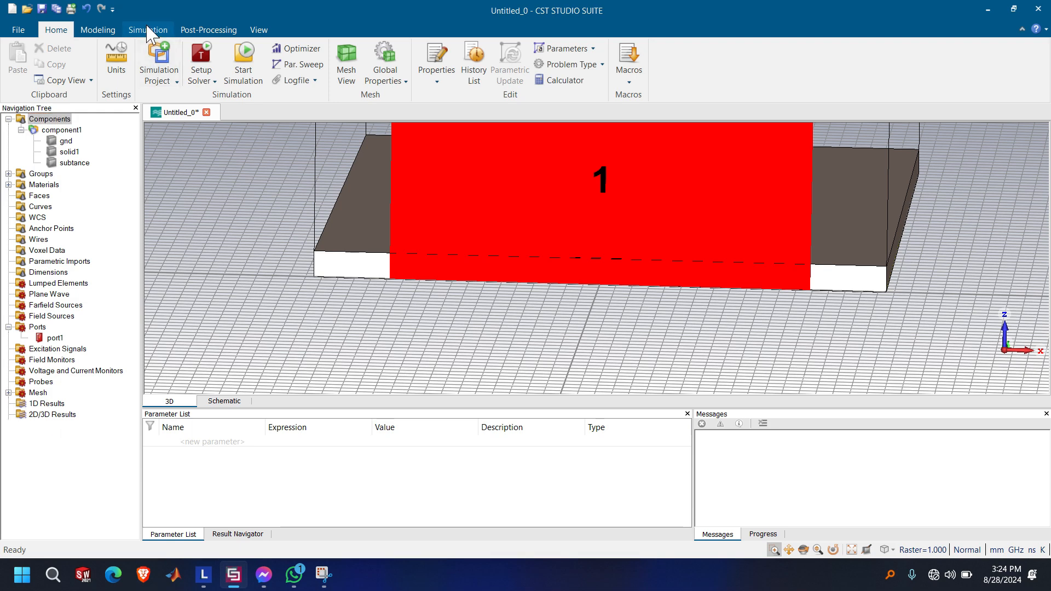
Set the simulation frequency range to a minimum of 1 and a maximum of 10 GHz
left_click(147, 30)
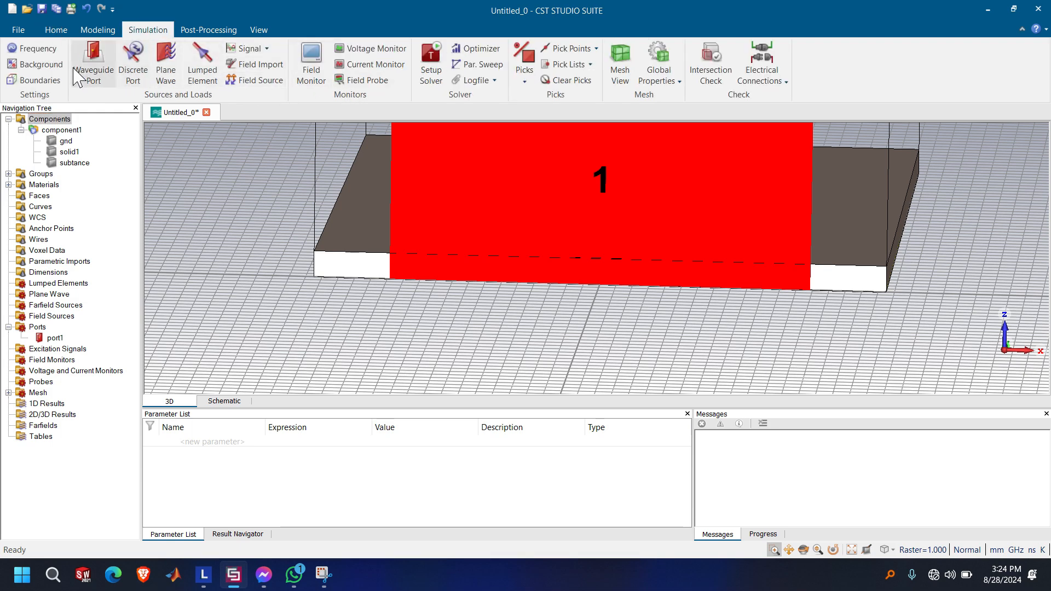
left_click(47, 50)
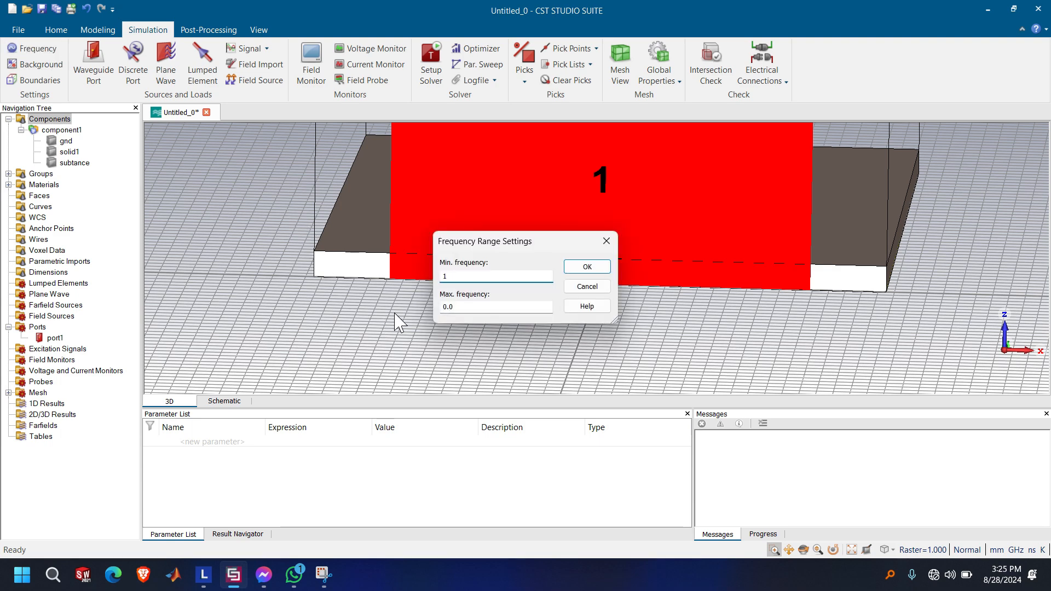
type("1")
double_click(457, 306)
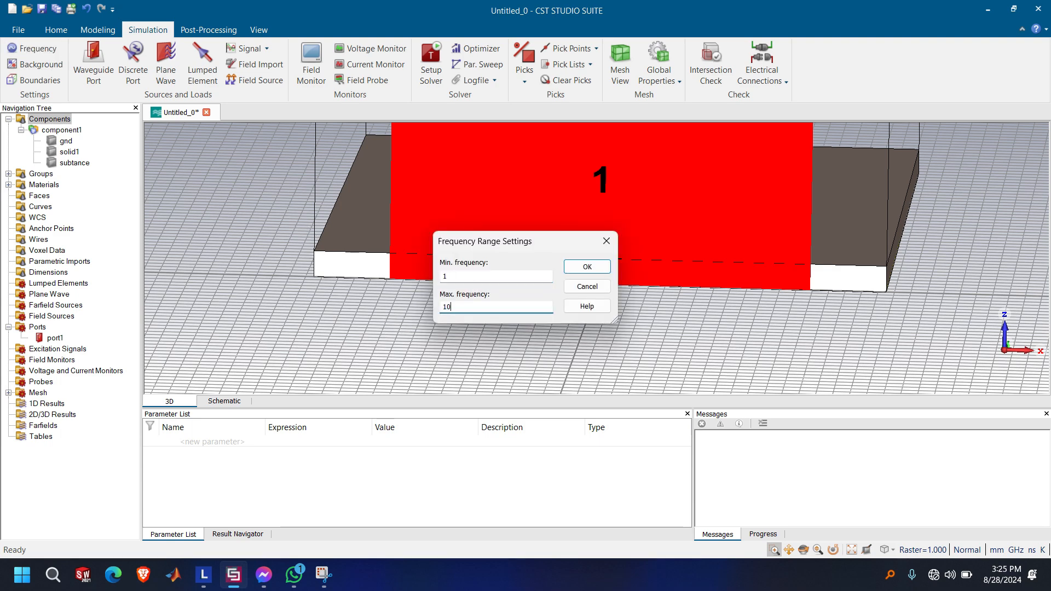
left_click(583, 267)
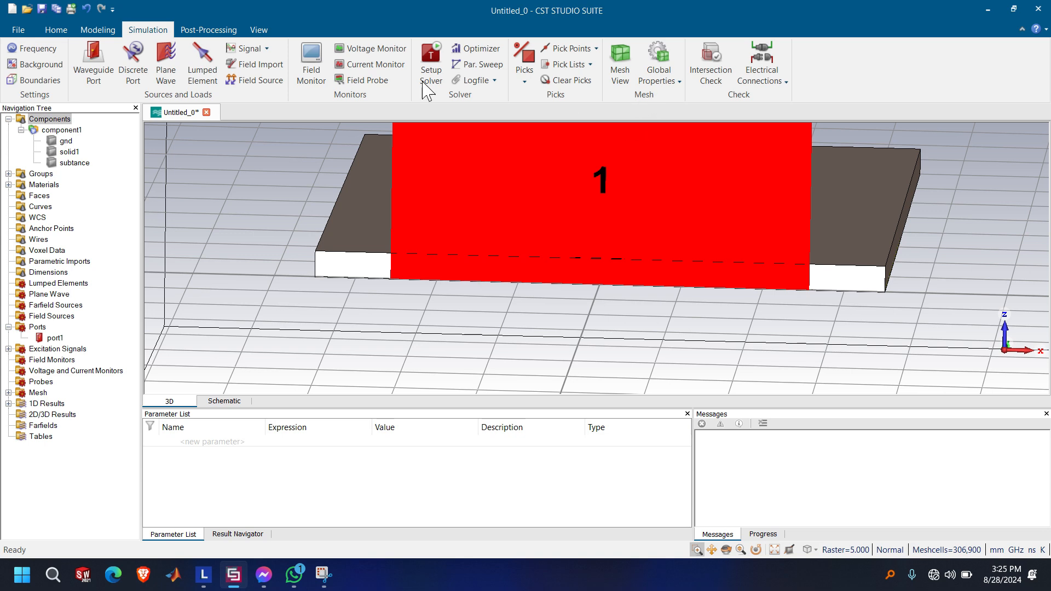
left_click(56, 31)
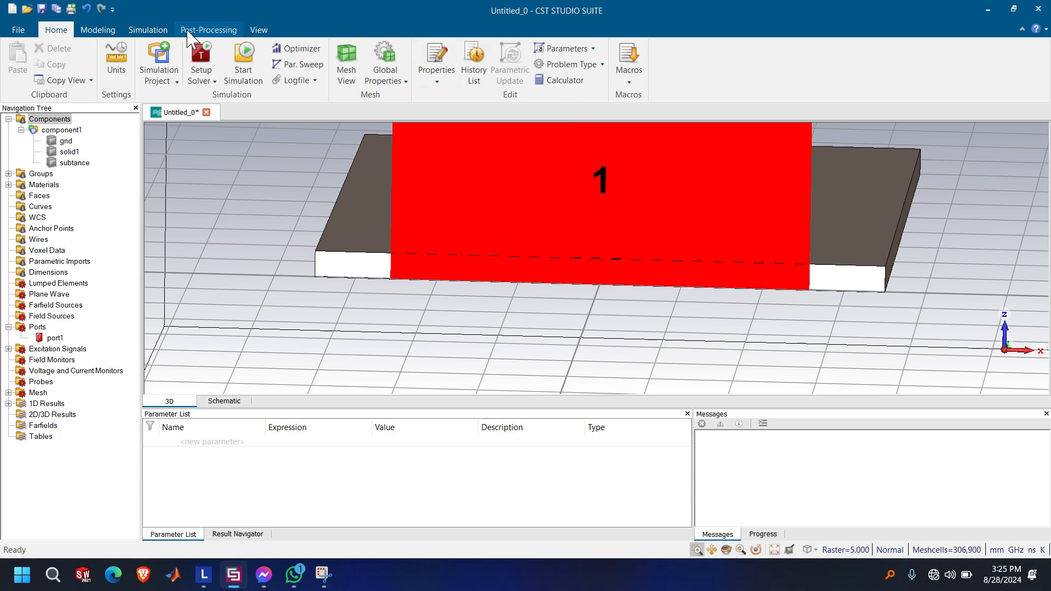
left_click(147, 30)
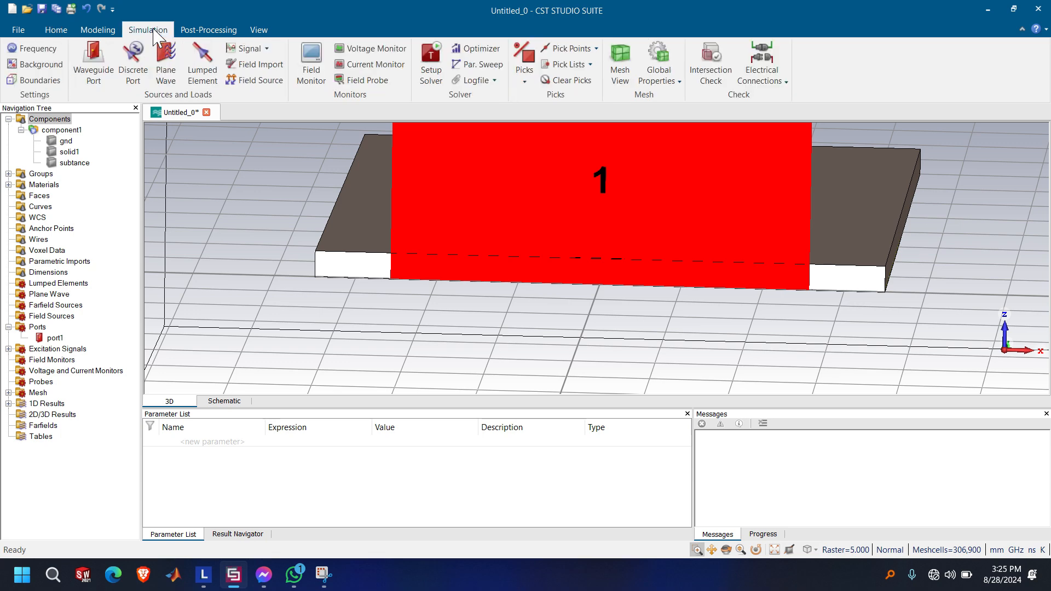
Add an E-field monitor and an H-field and surface current monitor, both at a frequency of 5.5 GHz
left_click(311, 61)
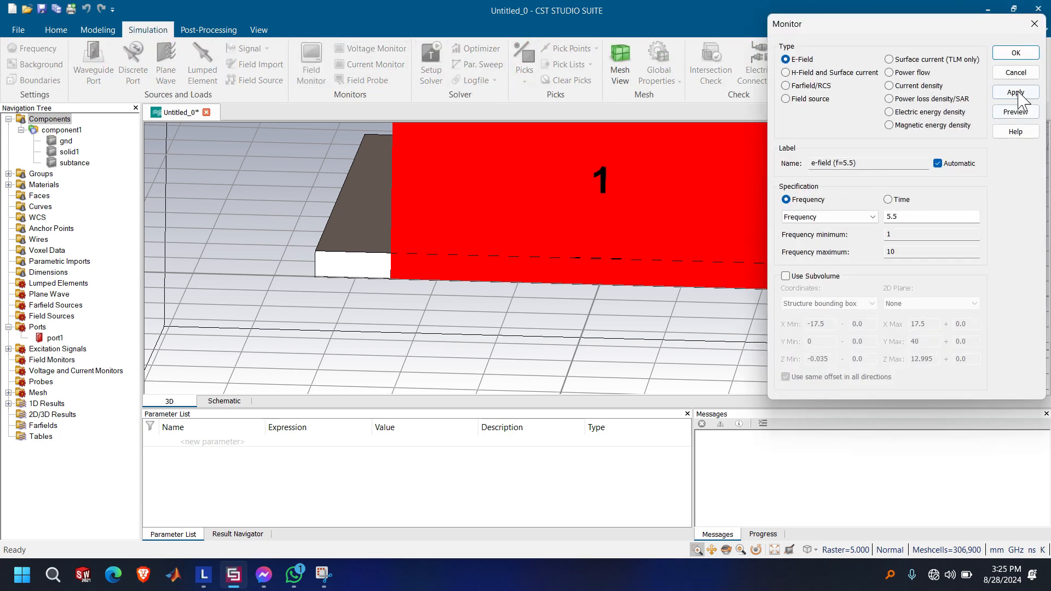
left_click(1016, 92)
left_click(836, 73)
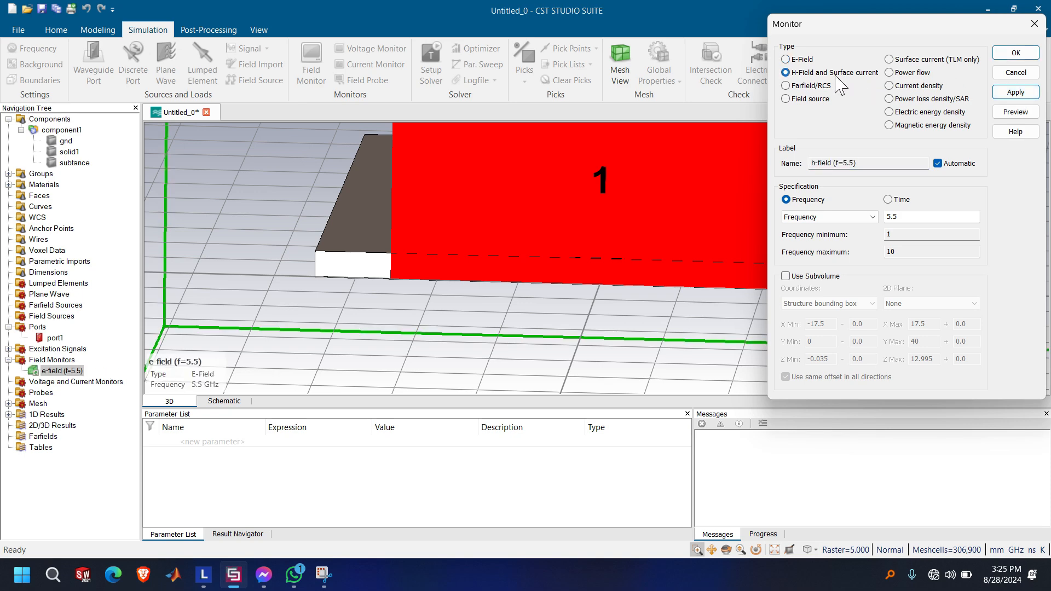
left_click(1036, 97)
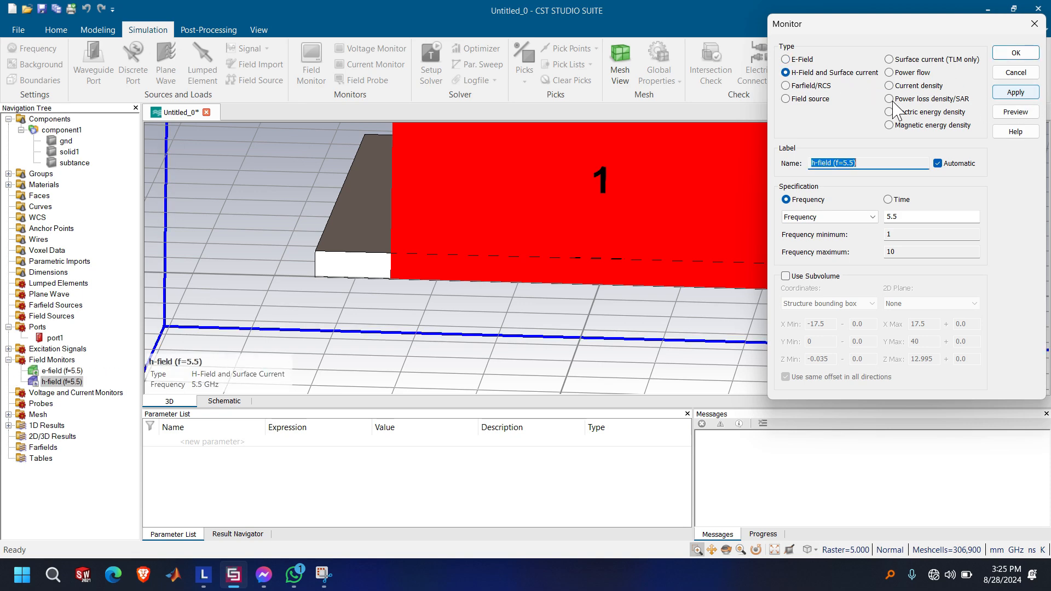
Add a transient broadband farfield monitor with 21 samples and 1e-3 accuracy, and finish defining monitors
left_click(822, 86)
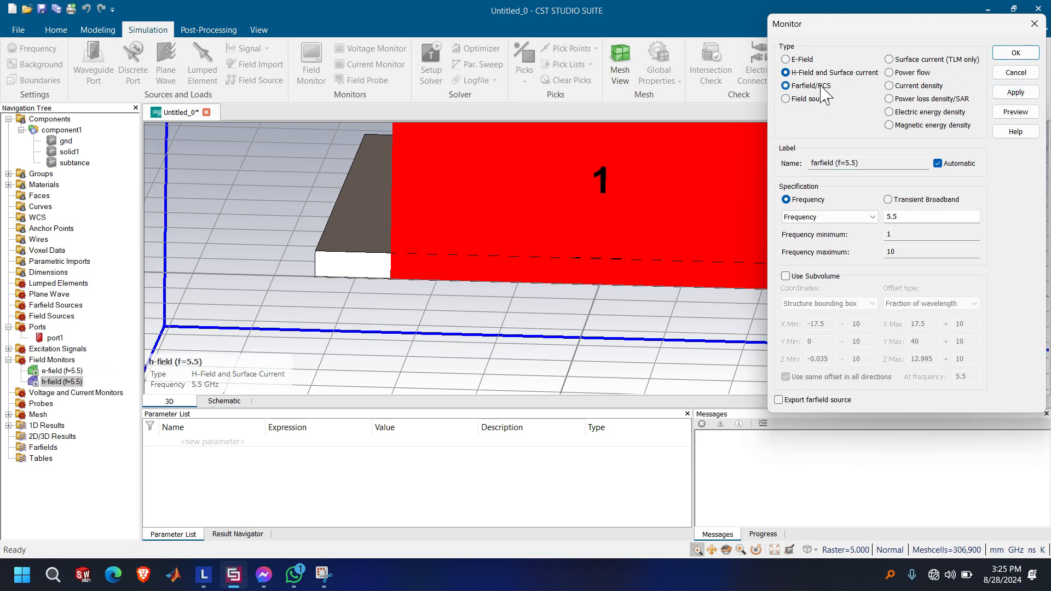
left_click(889, 200)
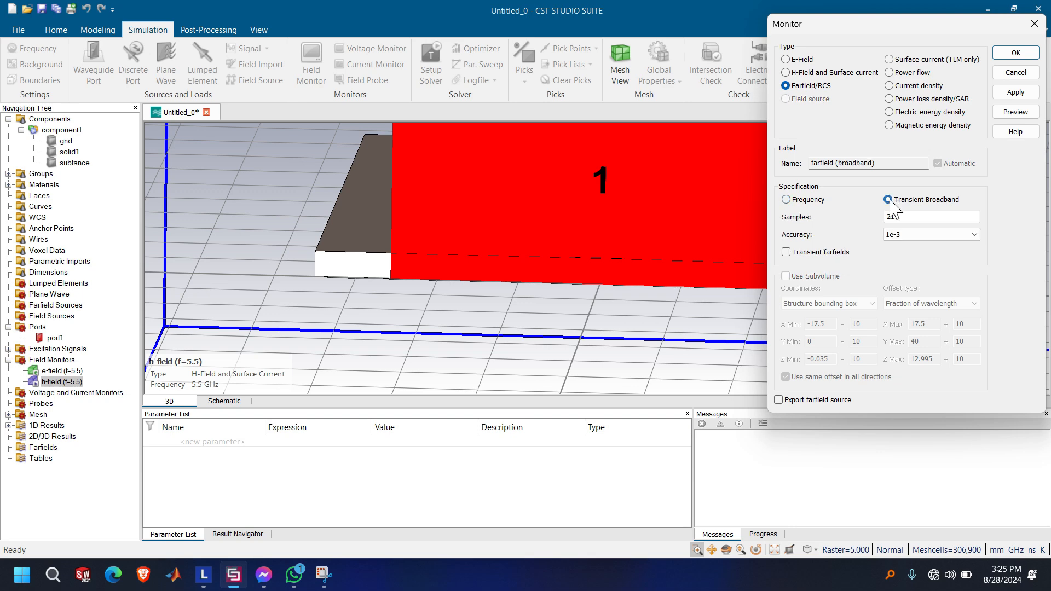
left_click(1023, 94)
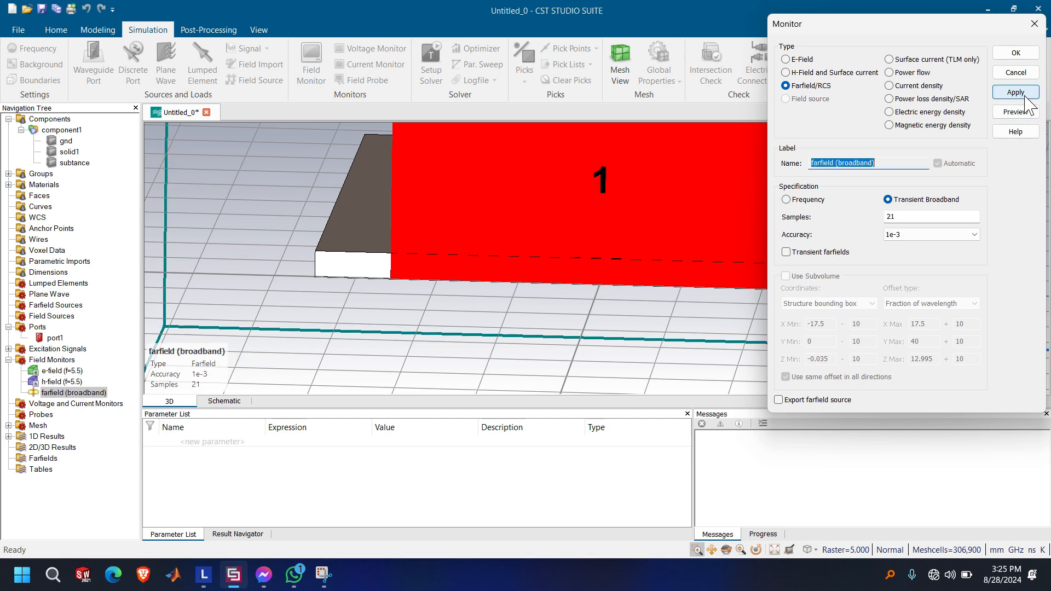
left_click(1025, 53)
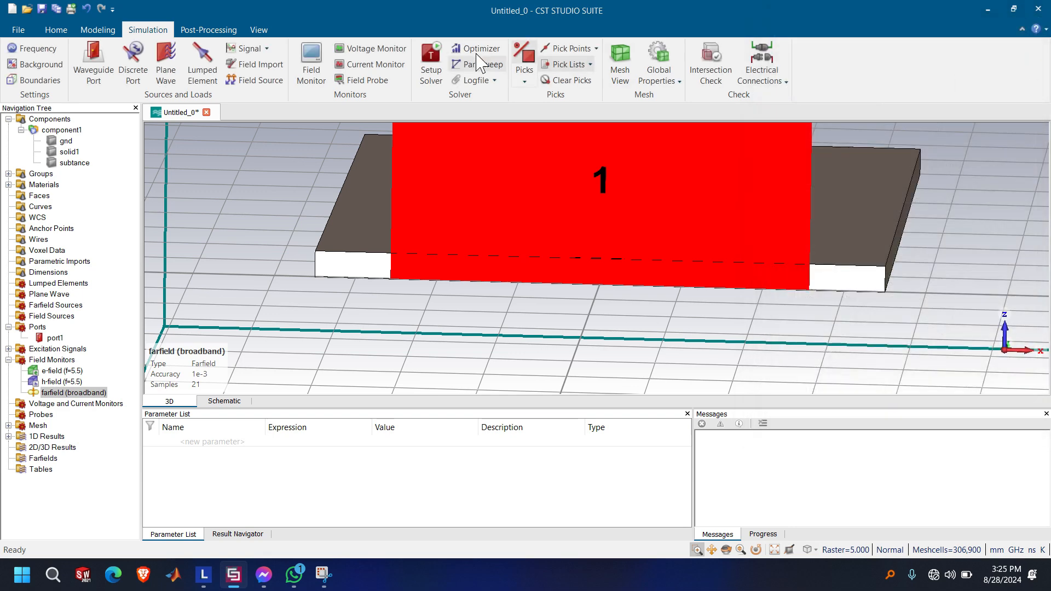
Normalize the S-parameters to a fixed impedance of 50 ohm and start the time domain solver
left_click(431, 62)
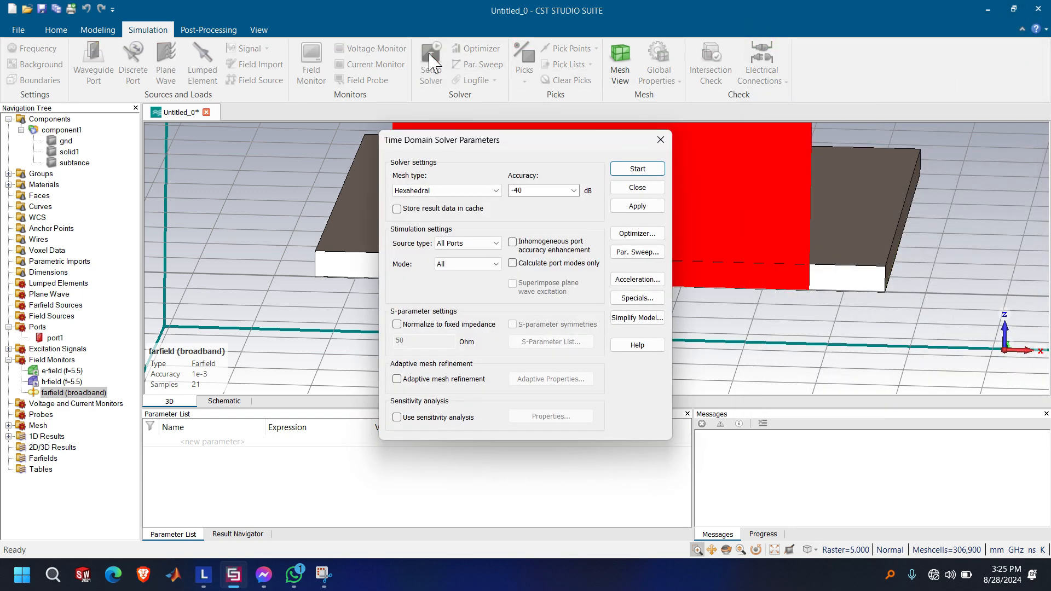
left_click(444, 326)
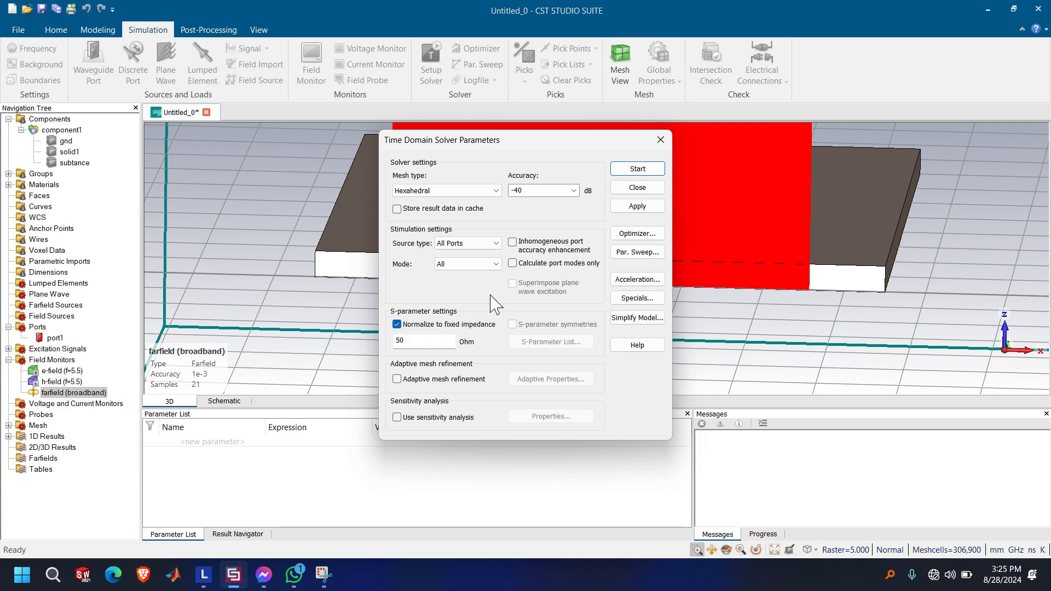
left_click(637, 169)
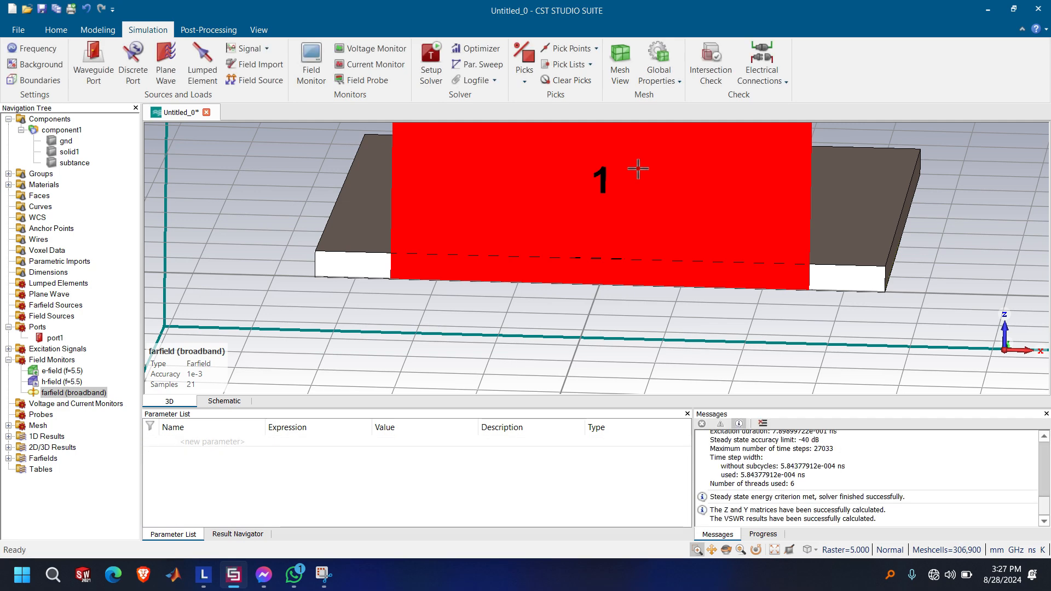
Examine the S-parameter magnitude plot in the 1D results
left_click(9, 436)
left_click(46, 410)
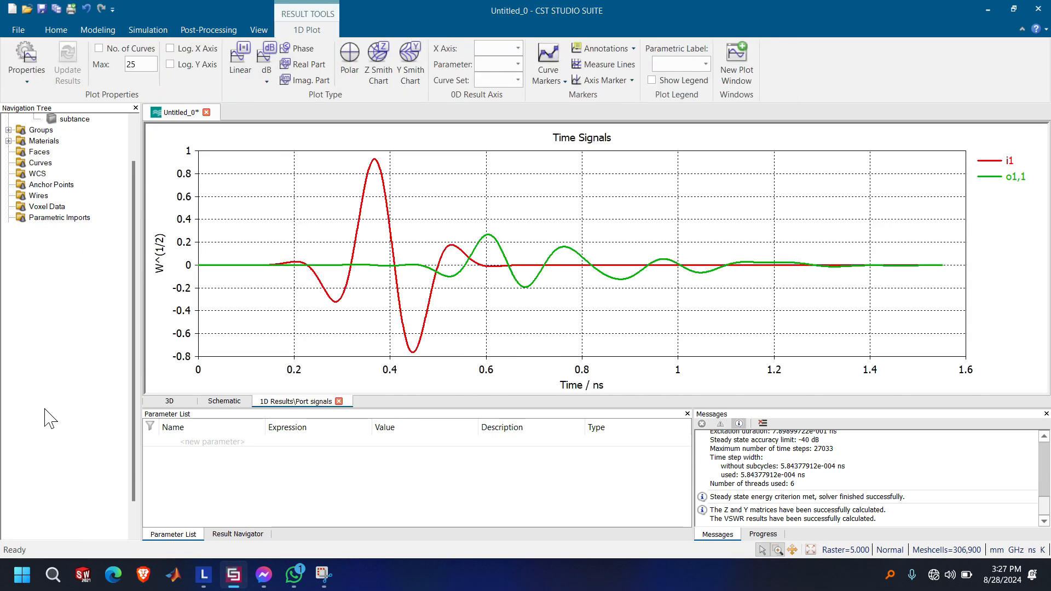
left_click(55, 415)
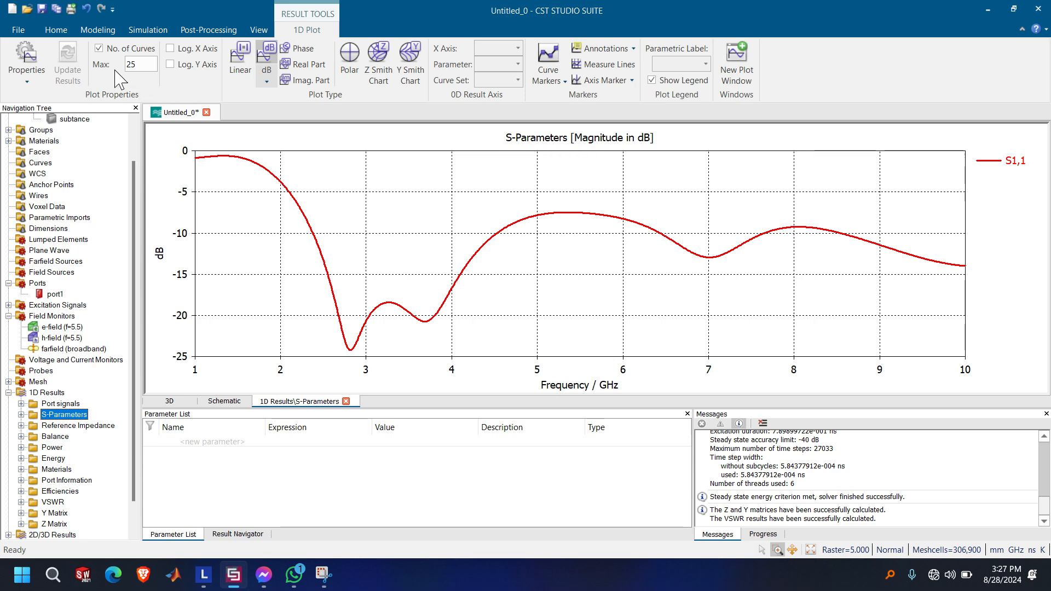
Set the maximum simulation frequency to 15 GHz, deleting the current and parametric results but keeping the result cache
left_click(66, 31)
left_click(102, 31)
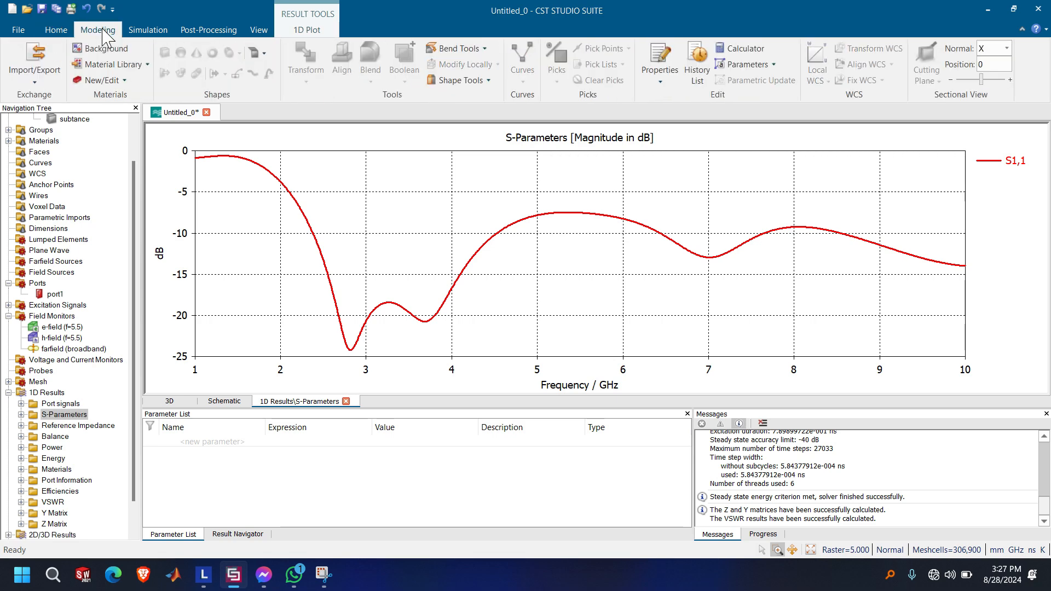
left_click(147, 30)
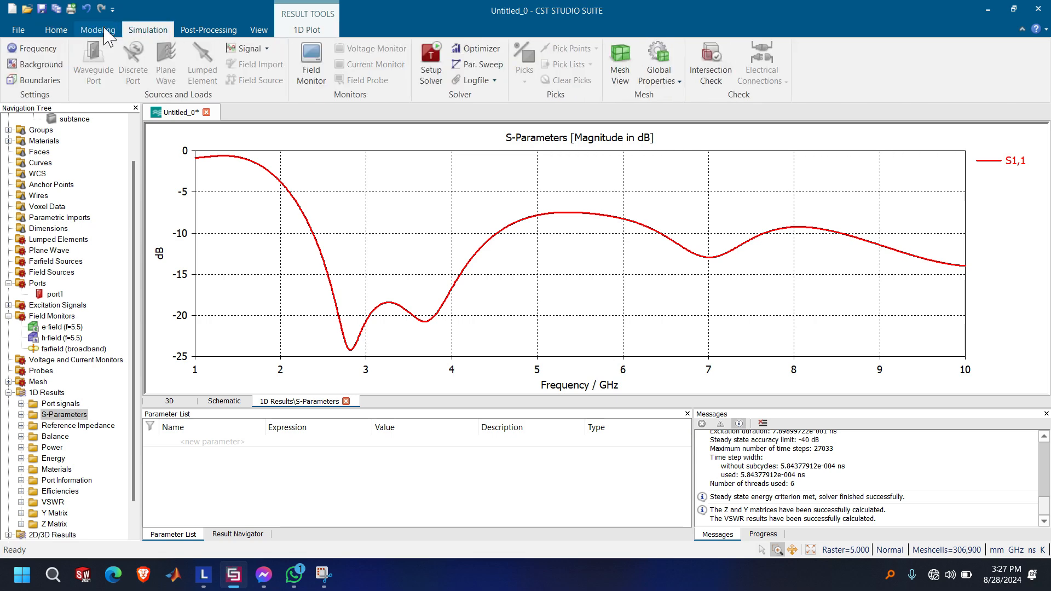
left_click(41, 51)
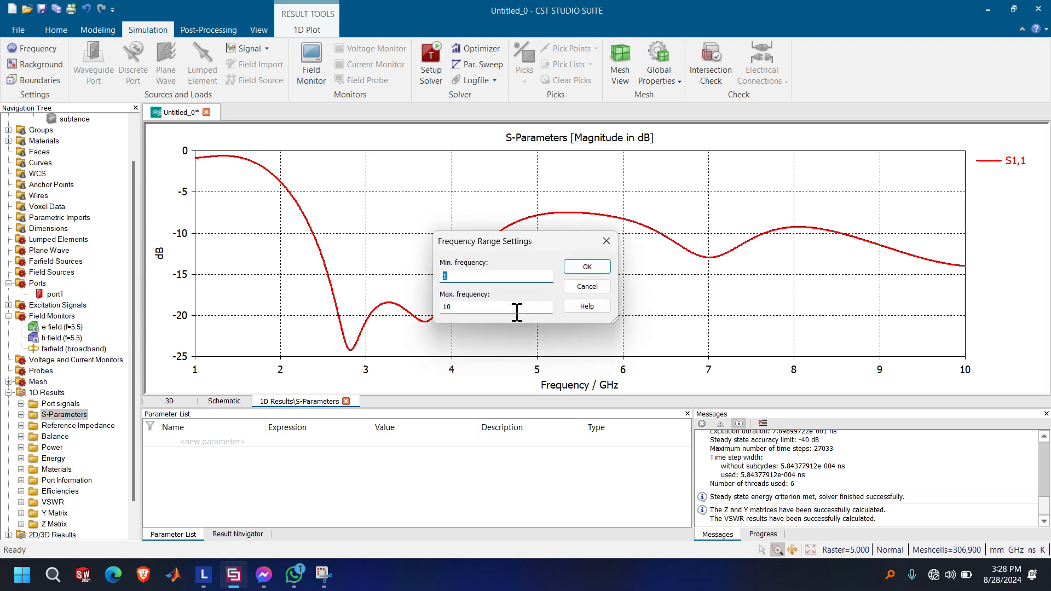
double_click(508, 309)
type("15")
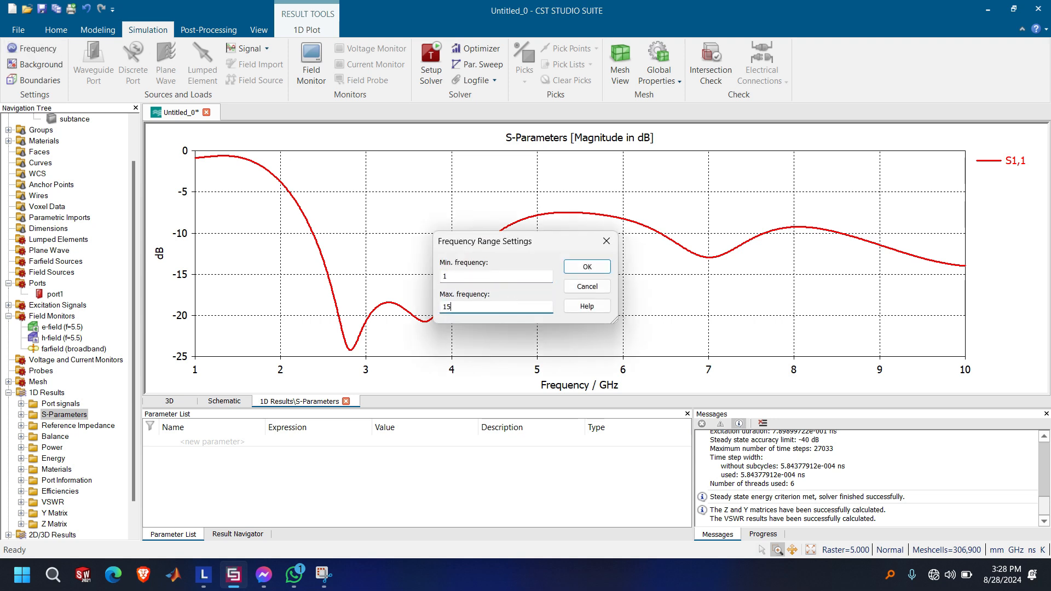
left_click(601, 268)
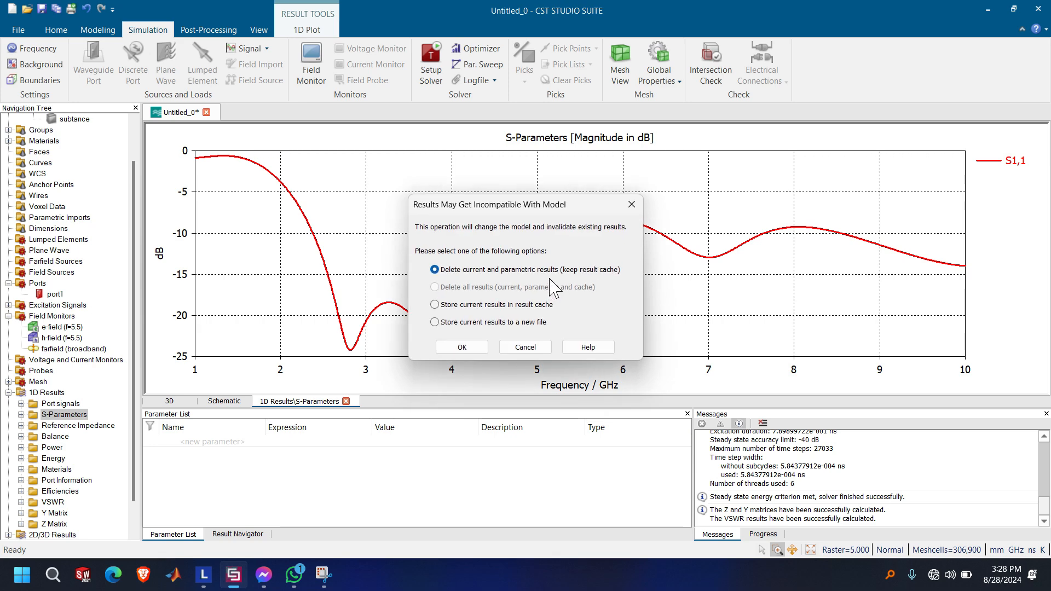
left_click(464, 347)
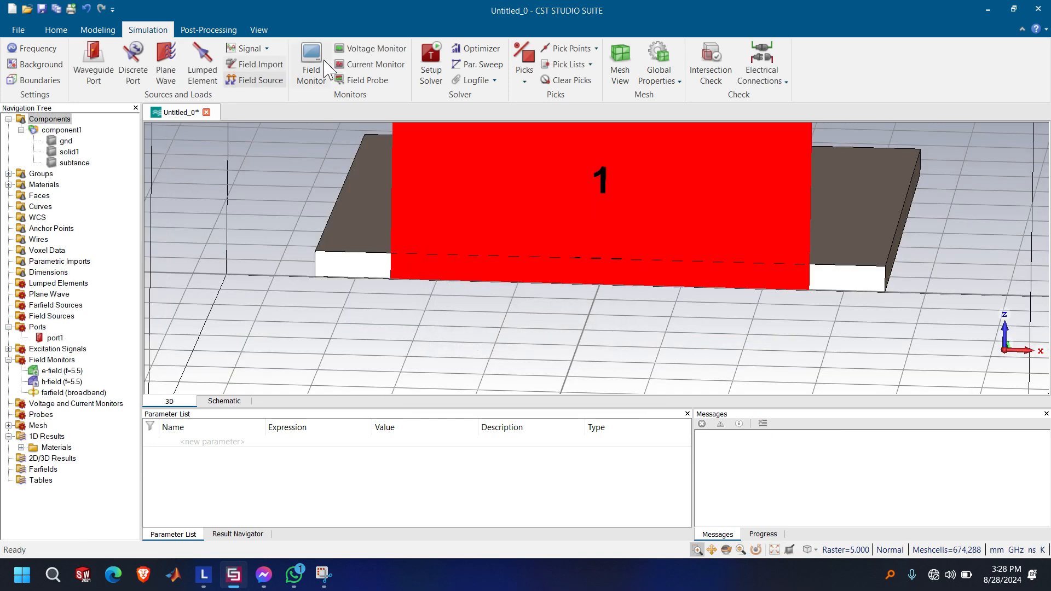
Run the time domain solver again with the same settings and plot the S1,1 curve
left_click(430, 70)
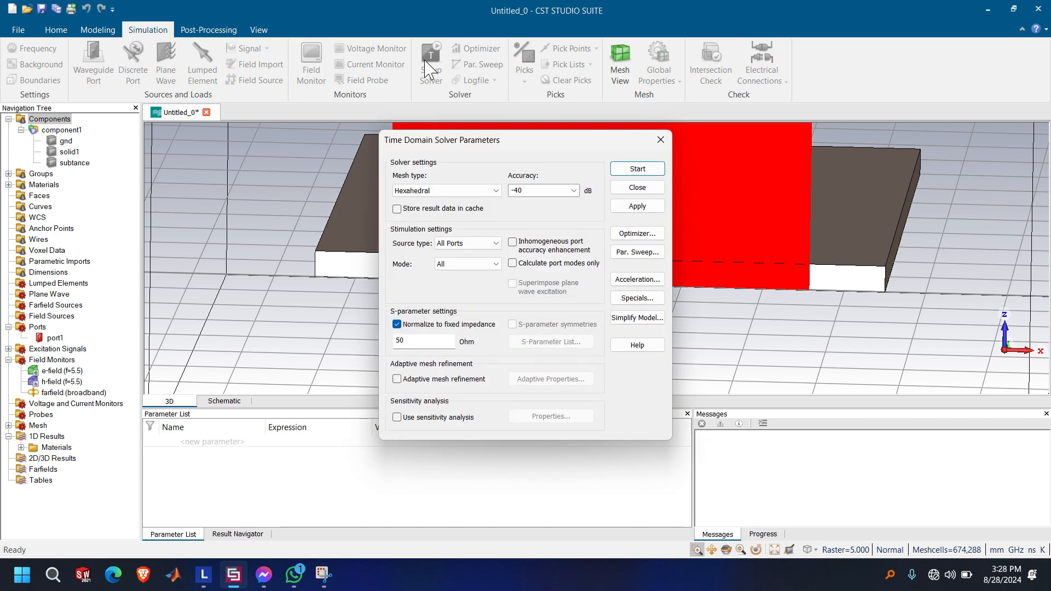
left_click(634, 171)
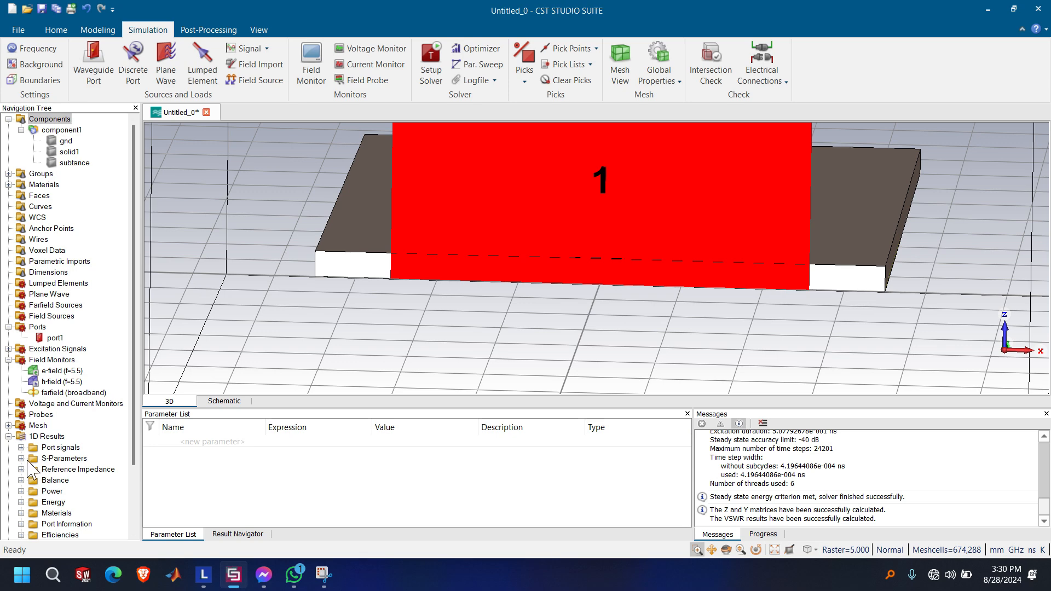
left_click(26, 461)
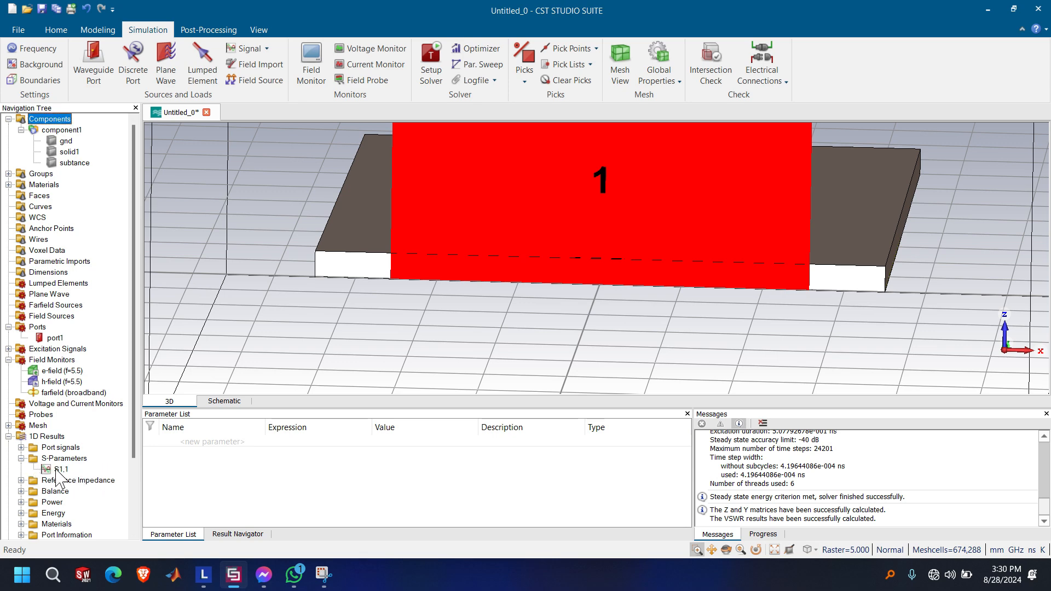
left_click(60, 470)
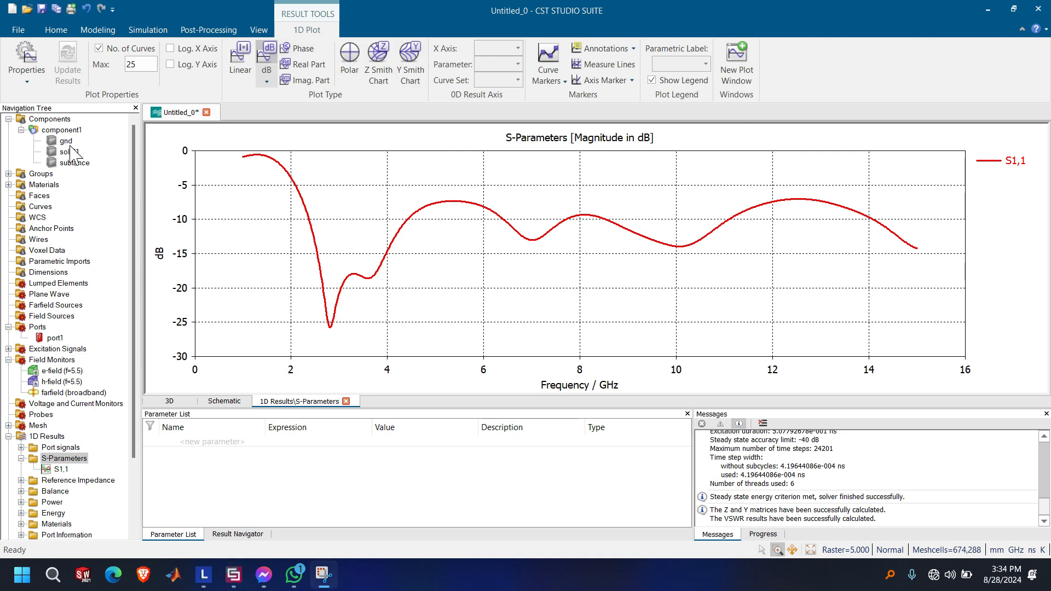
Inspect the solid1 radiator and check the construction history of the gnd ground plane
left_click(69, 151)
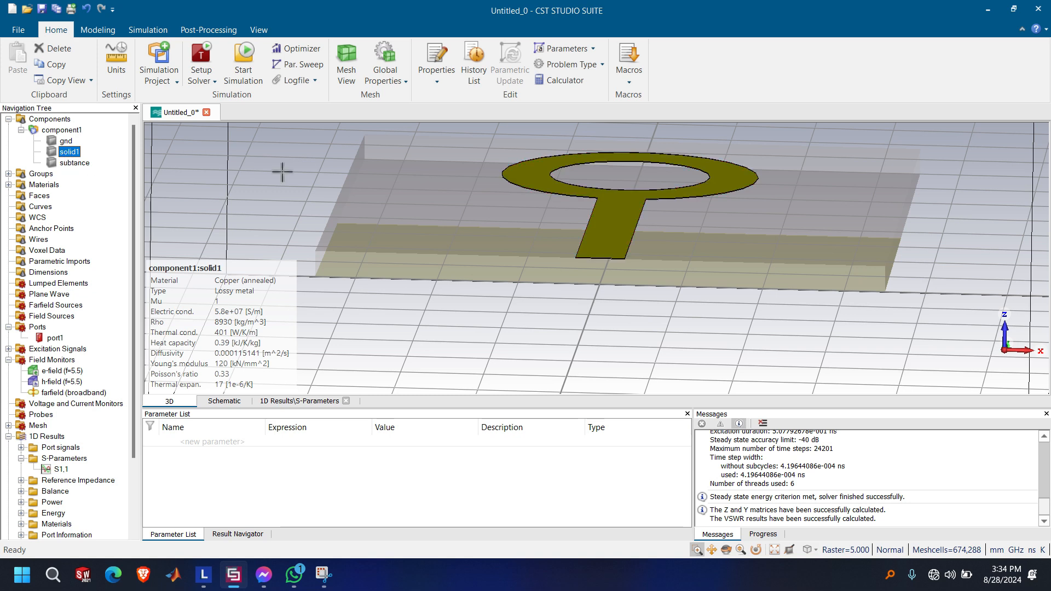
left_click(60, 142)
double_click(55, 146)
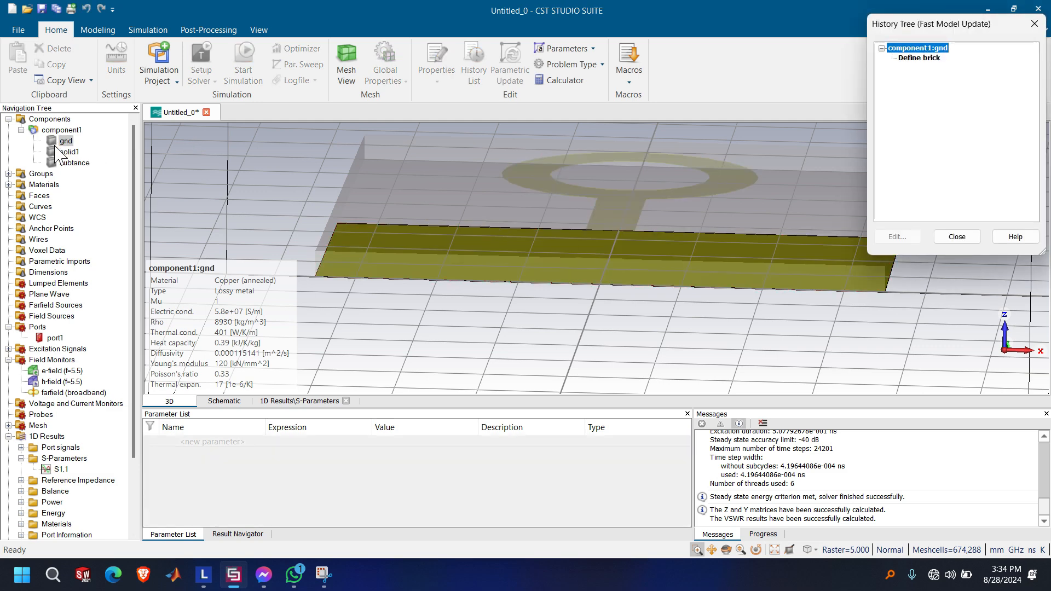
left_click(957, 236)
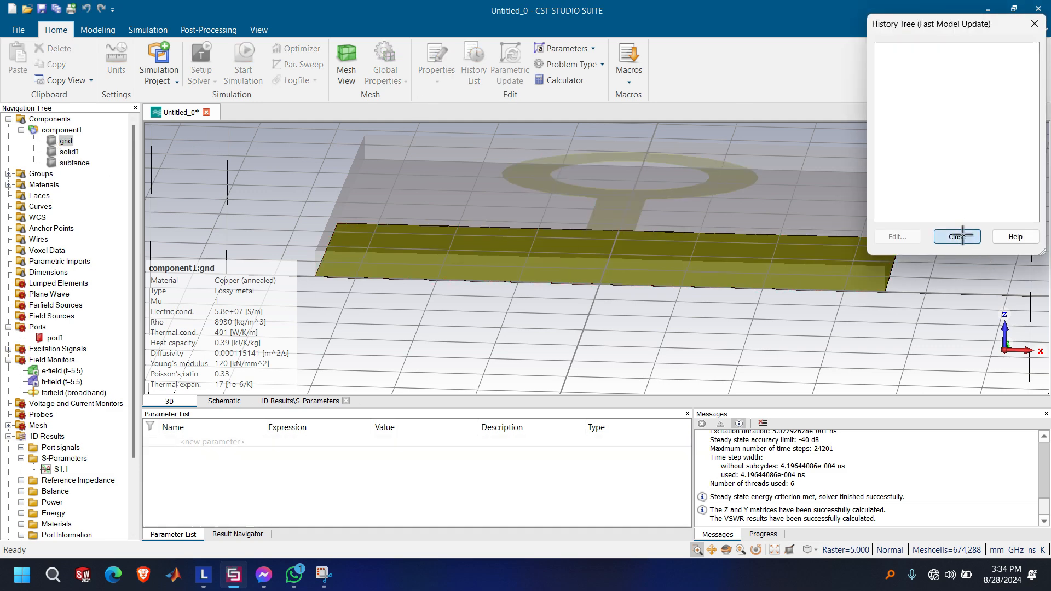
Review the brick definition of the feed line in solid1's history without changing its dimensions
left_click(70, 152)
double_click(71, 152)
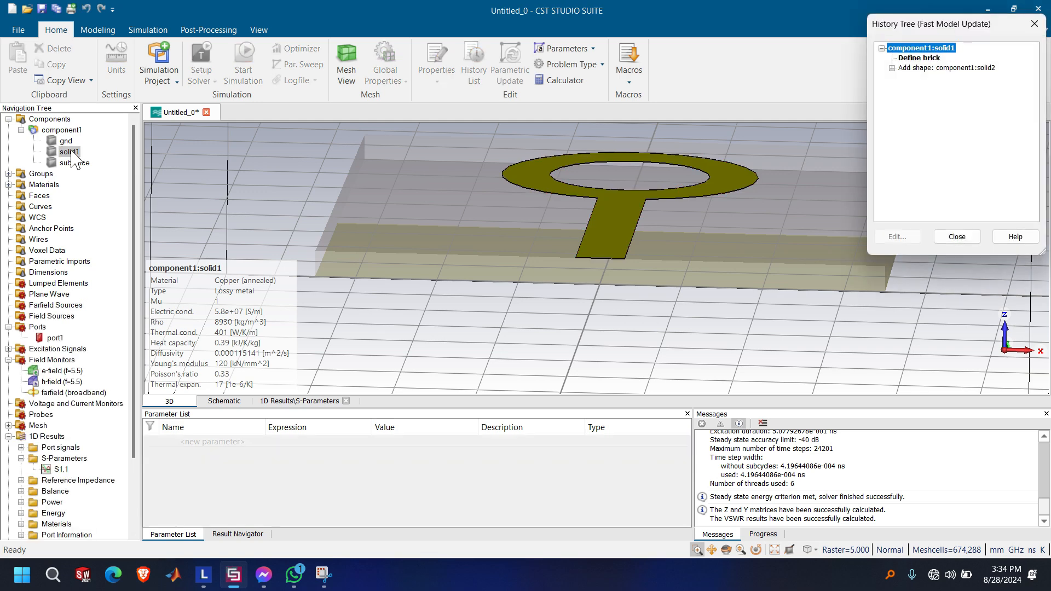
left_click(912, 58)
left_click(898, 236)
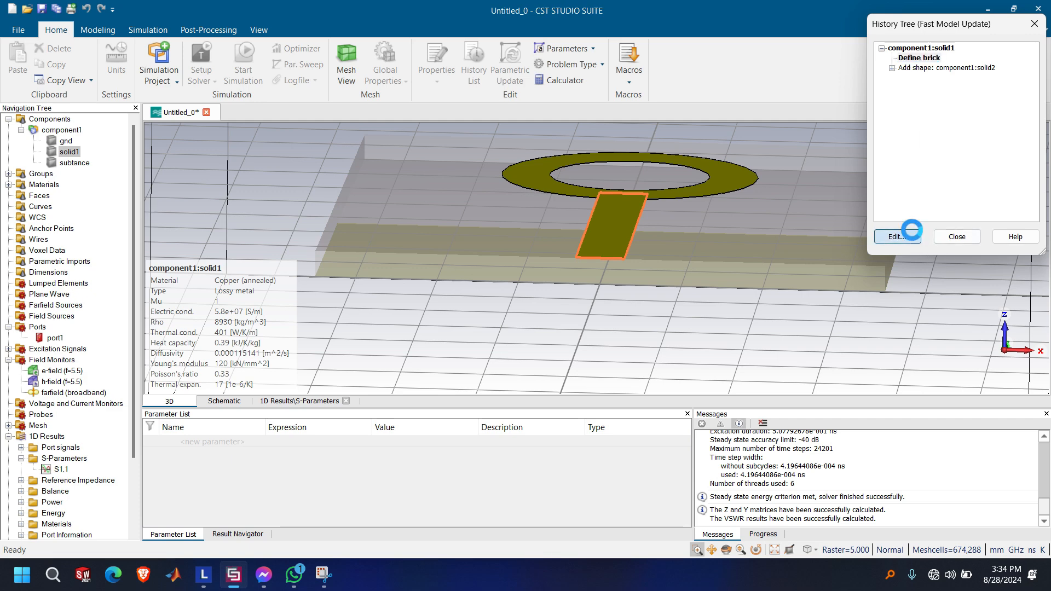
left_click(1015, 49)
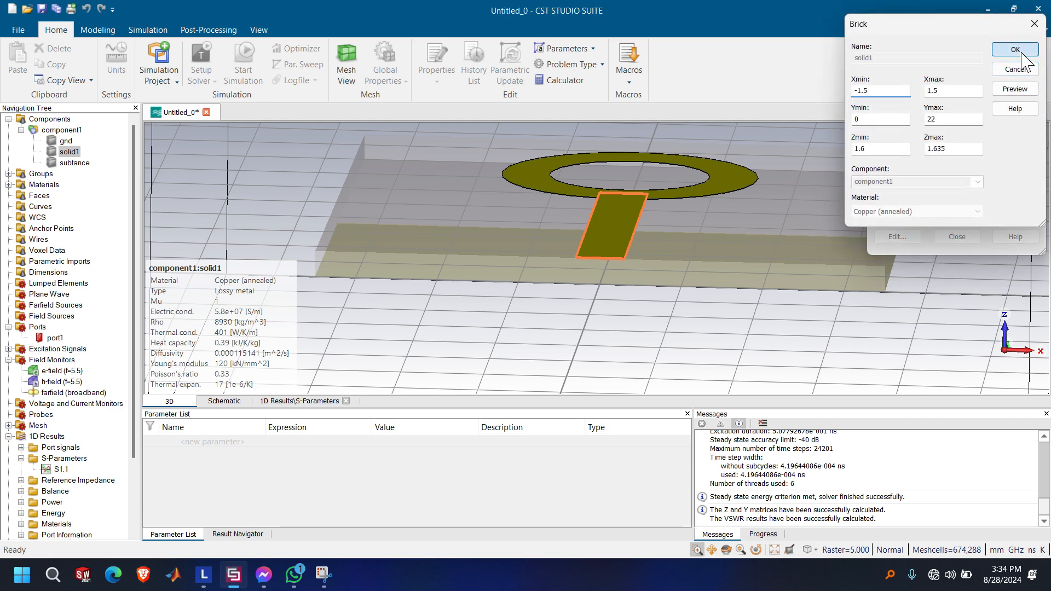
left_click(943, 192)
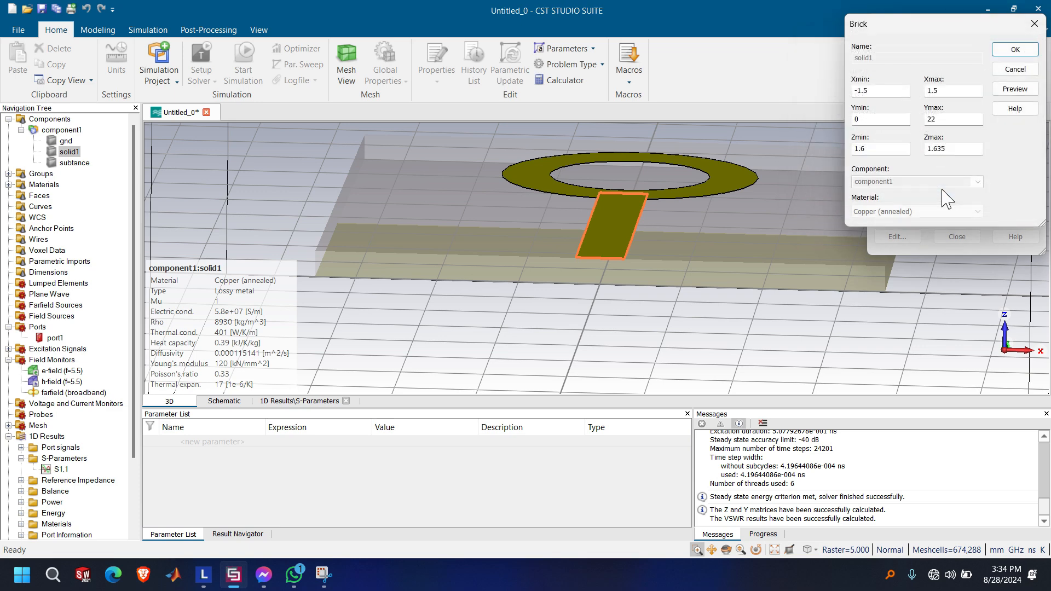
left_click(1027, 64)
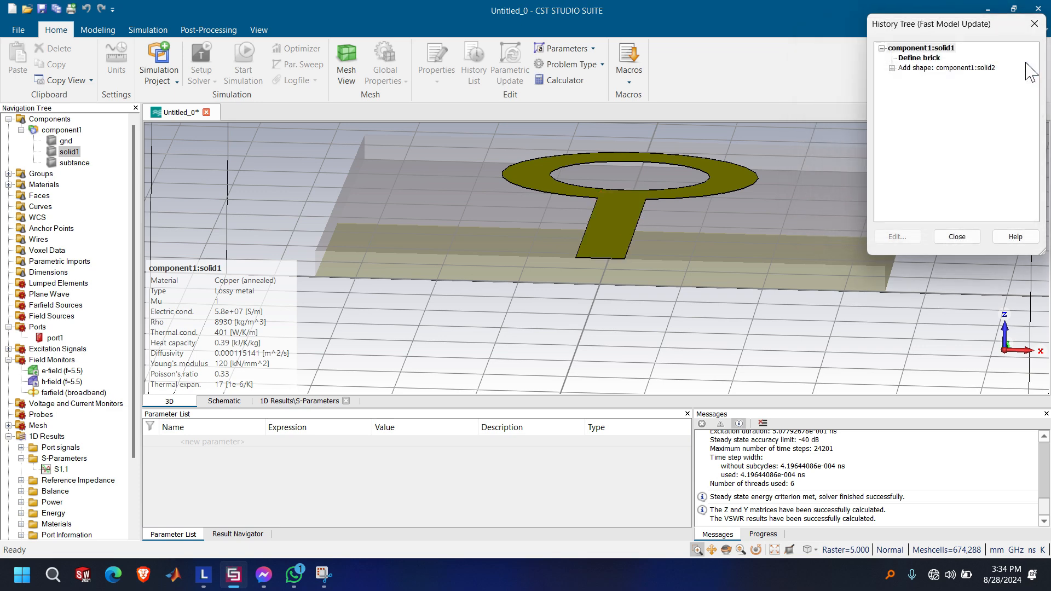
Open the cylinder definition of the ring, solid2, from solid1's construction history for editing
left_click(936, 68)
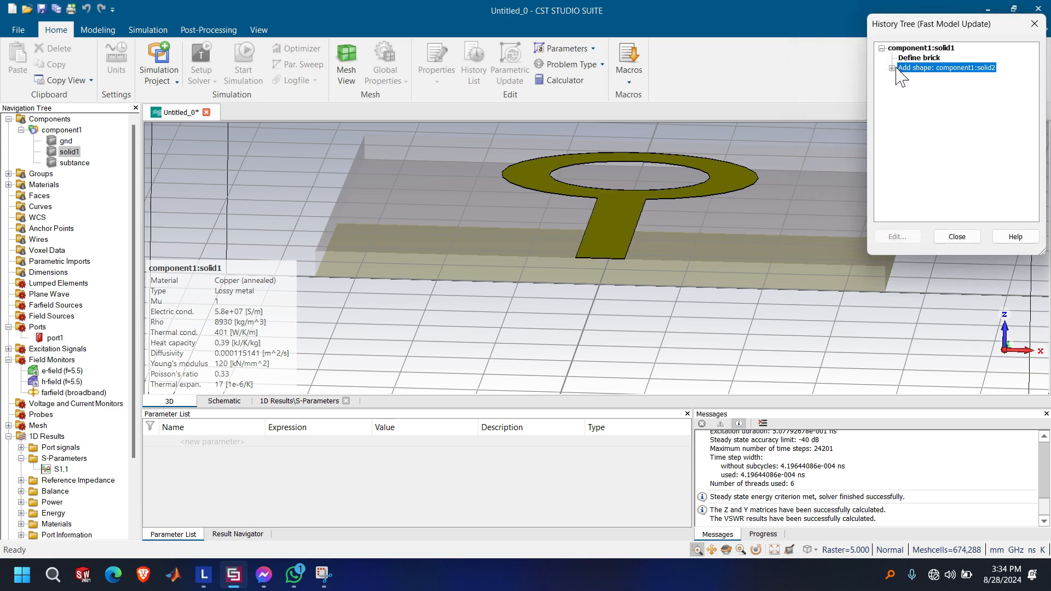
left_click(892, 69)
left_click(934, 78)
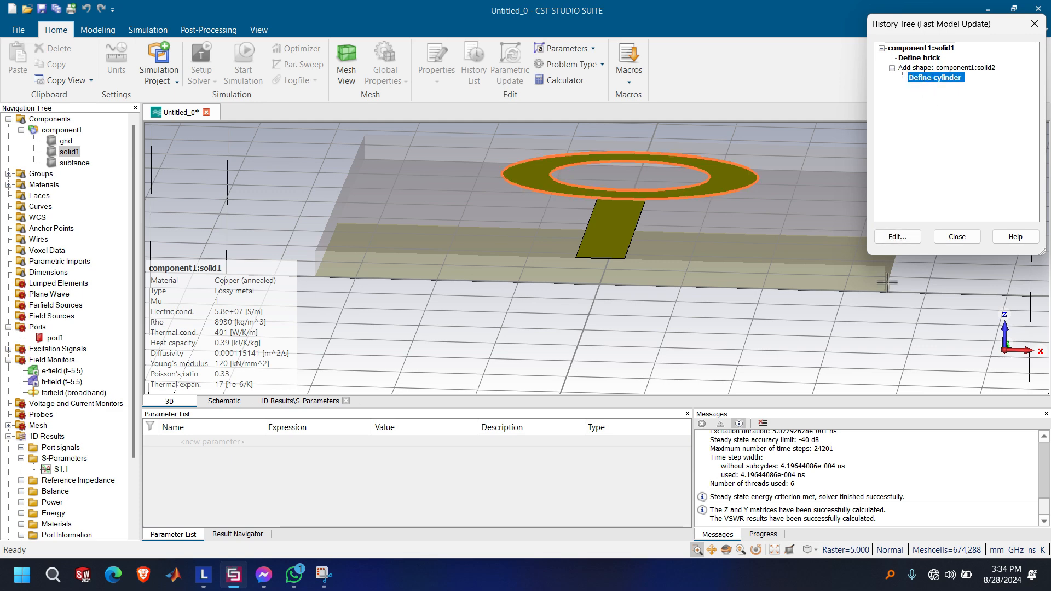
left_click(898, 237)
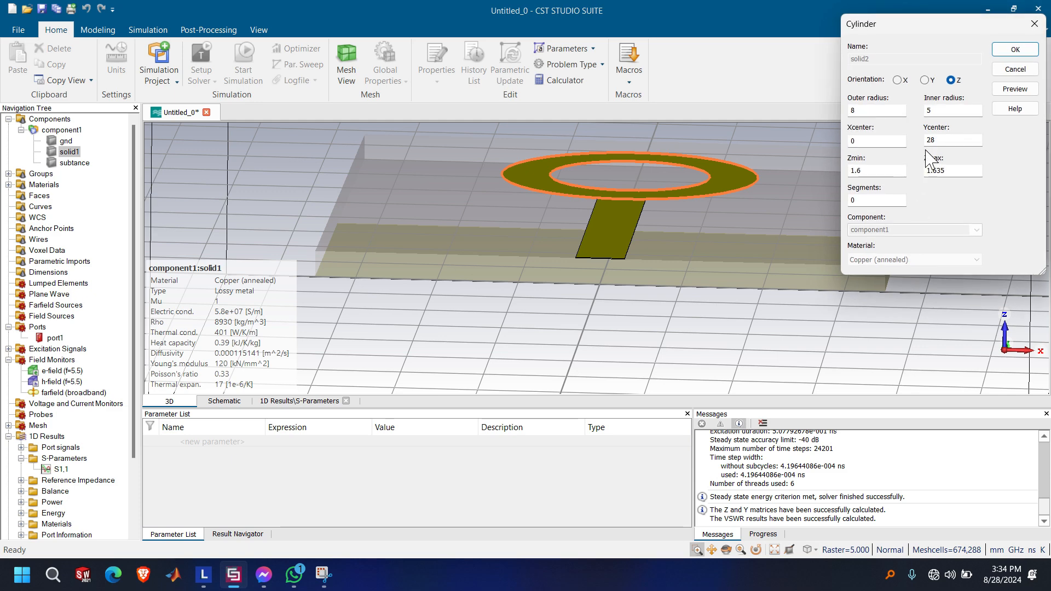
left_click(877, 110)
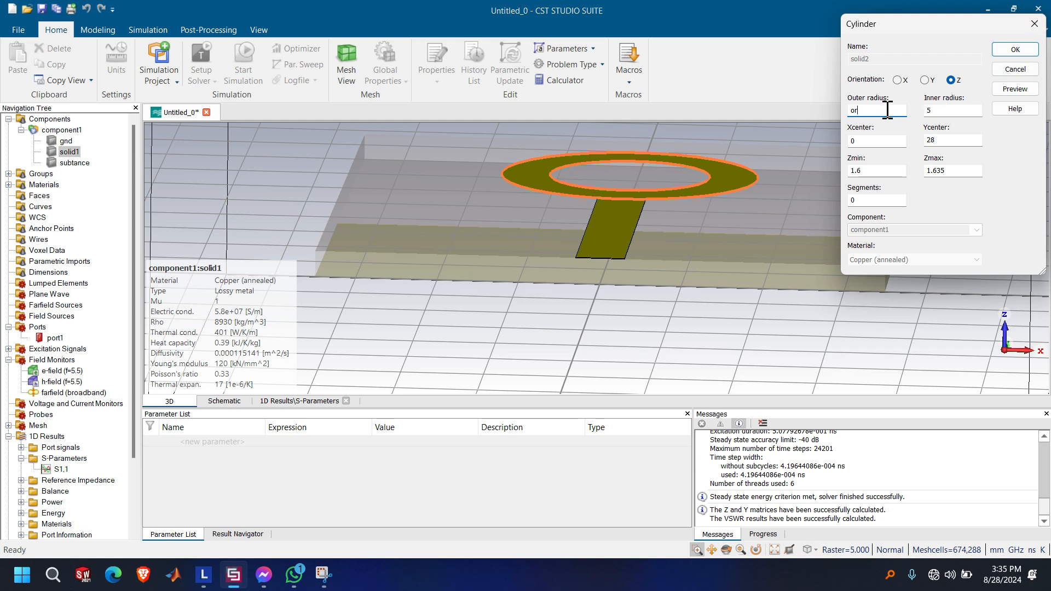
key("super+s")
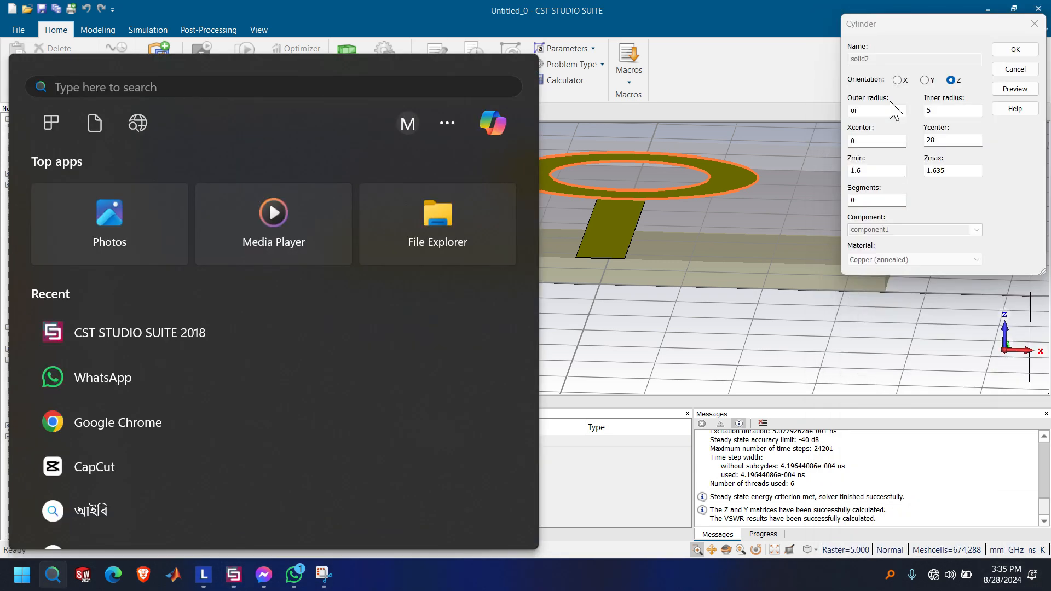
left_click(881, 111)
type("8")
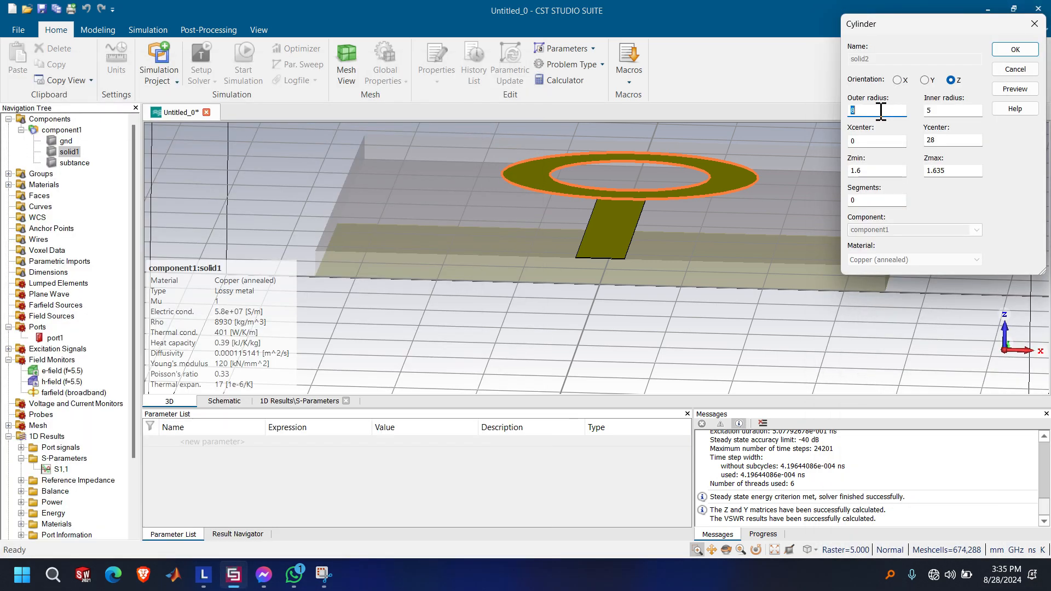
Parameterize the ring's inner radius as IR with a value of 6, deleting current and parametric results but keeping the result cache
double_click(947, 112)
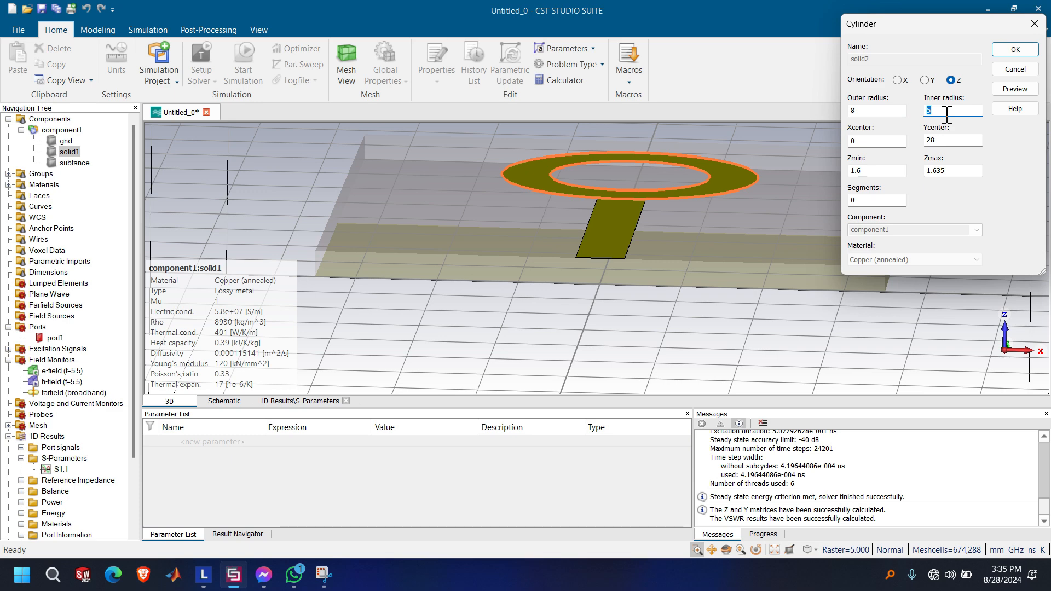
type("ir")
left_click(1015, 50)
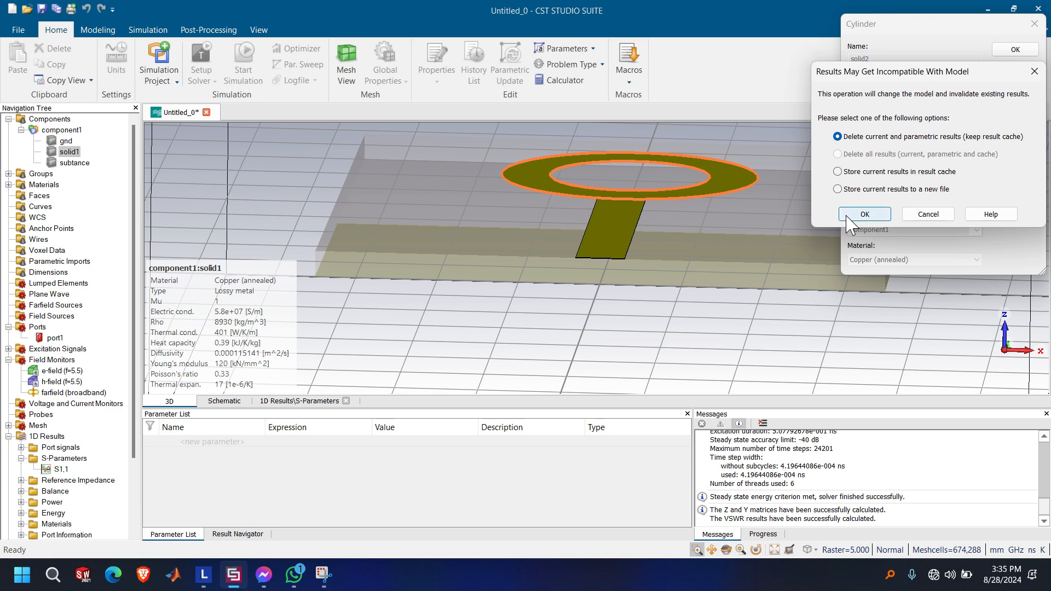
left_click(864, 214)
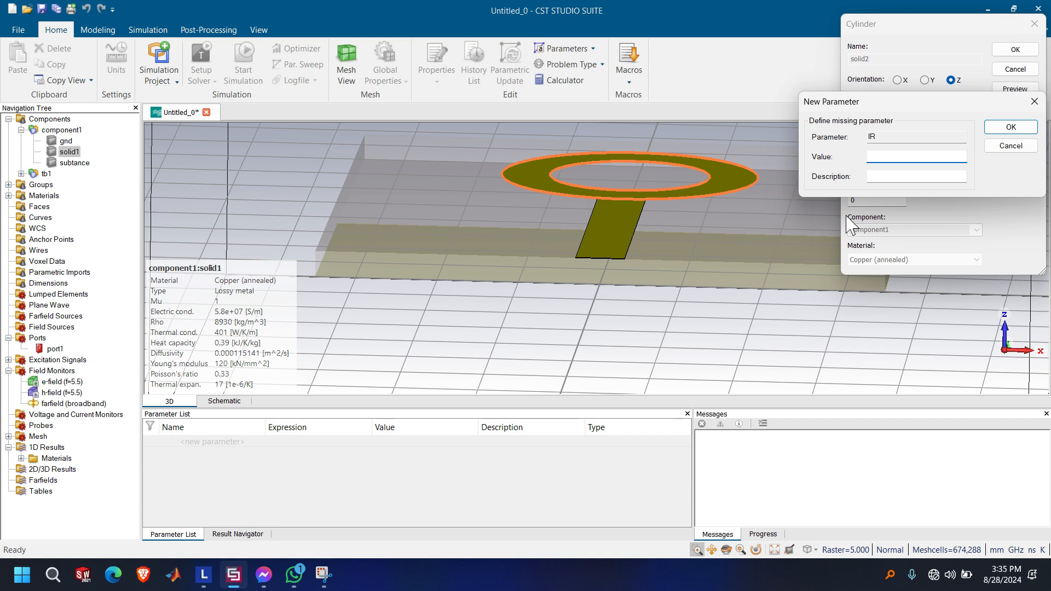
type("6")
left_click(996, 128)
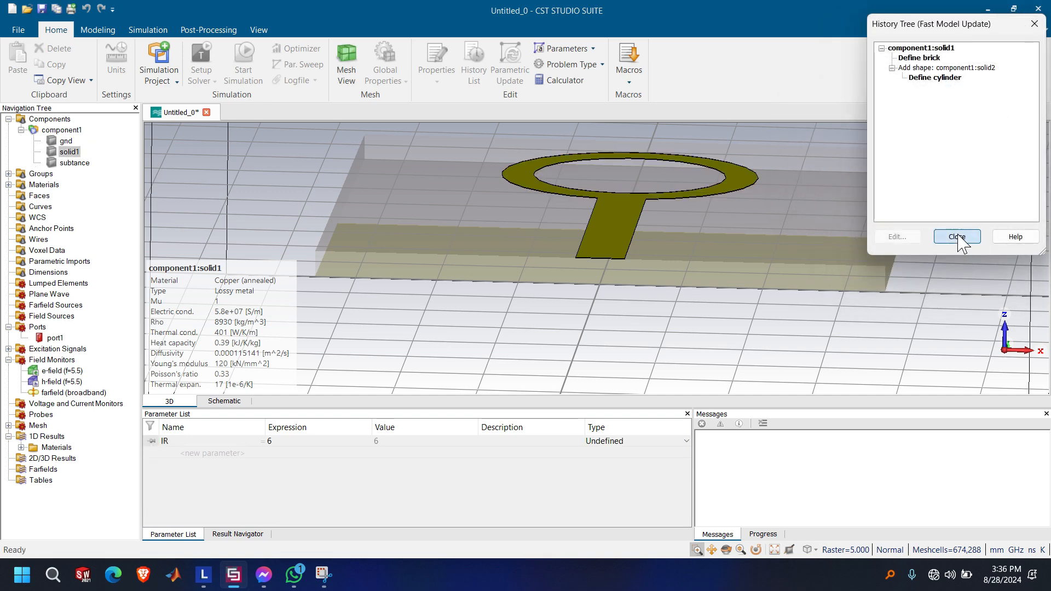
left_click(957, 236)
Run the time domain solver with a hexahedral mesh and -40 dB accuracy, and plot the S1,1 curve
left_click(202, 79)
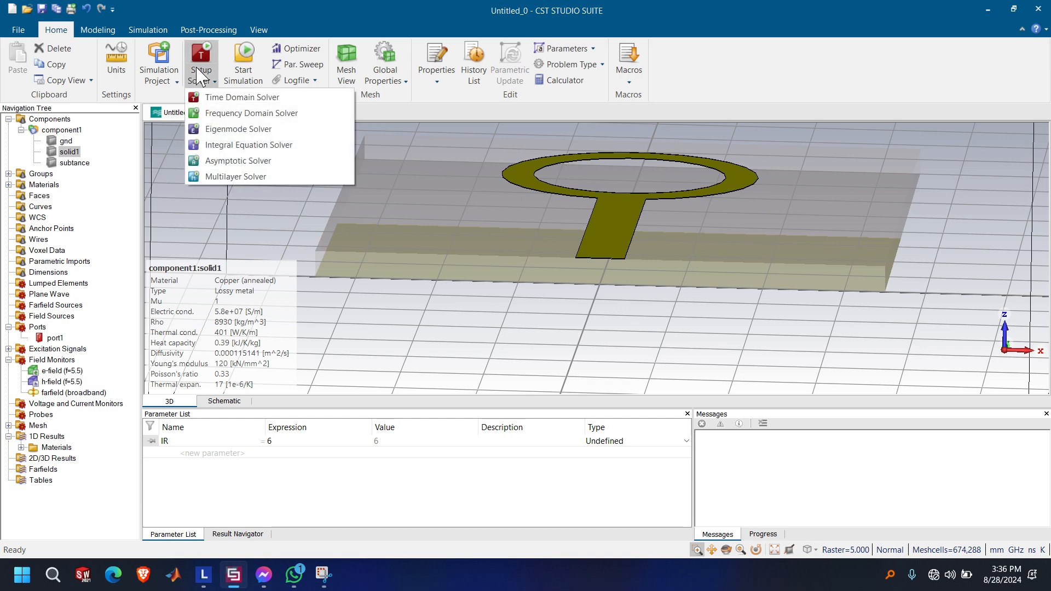
left_click(195, 58)
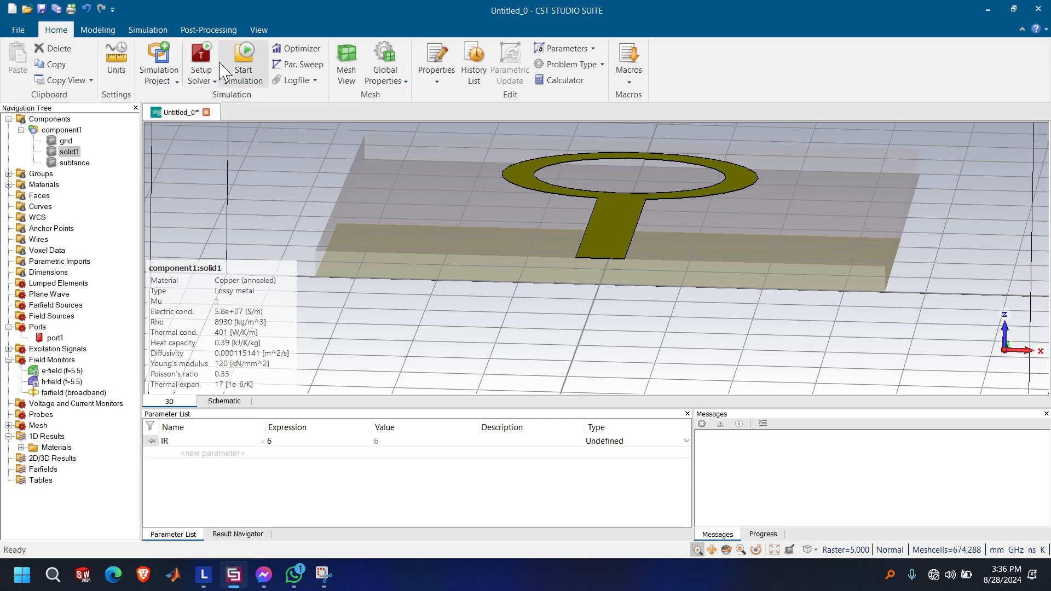
left_click(211, 60)
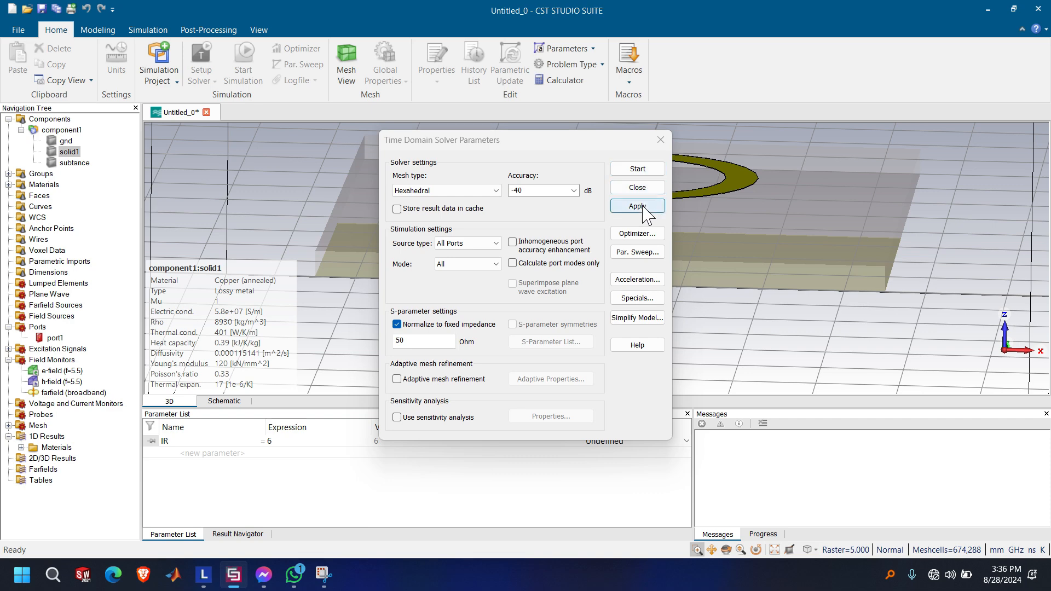
left_click(641, 206)
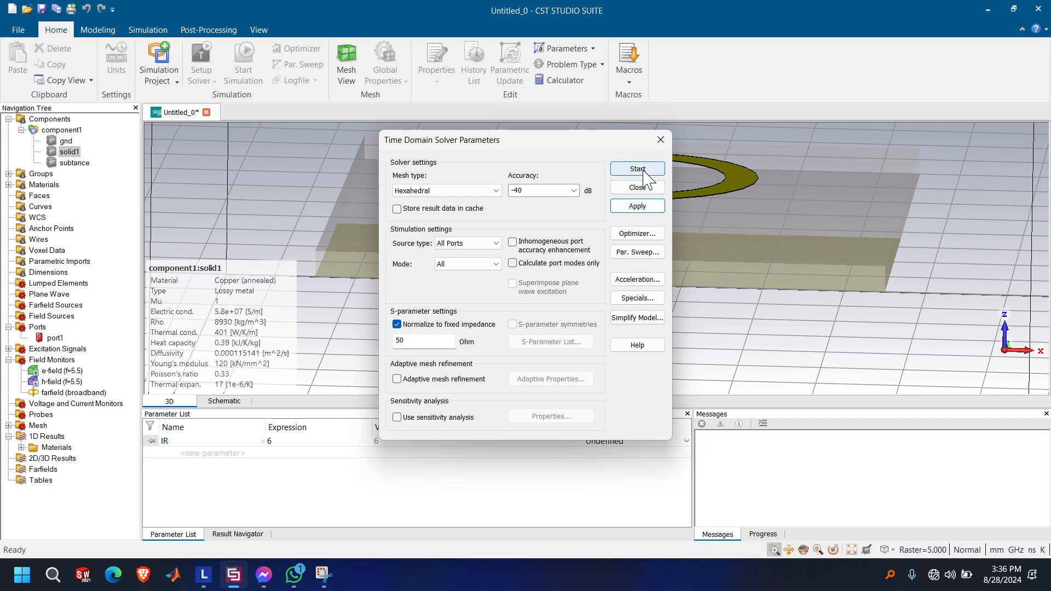
left_click(642, 170)
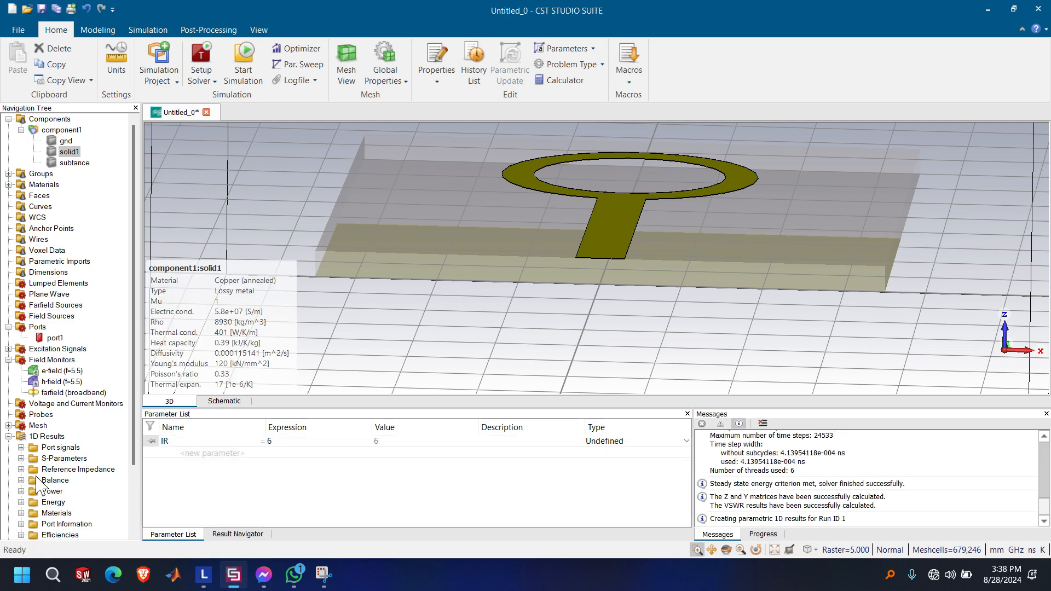
left_click(20, 459)
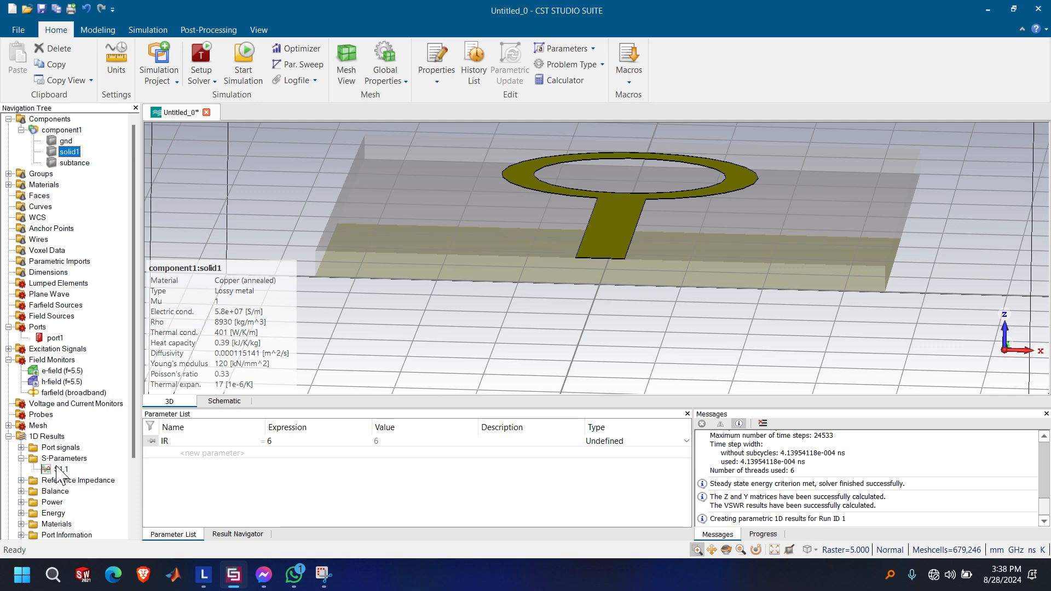
left_click(61, 469)
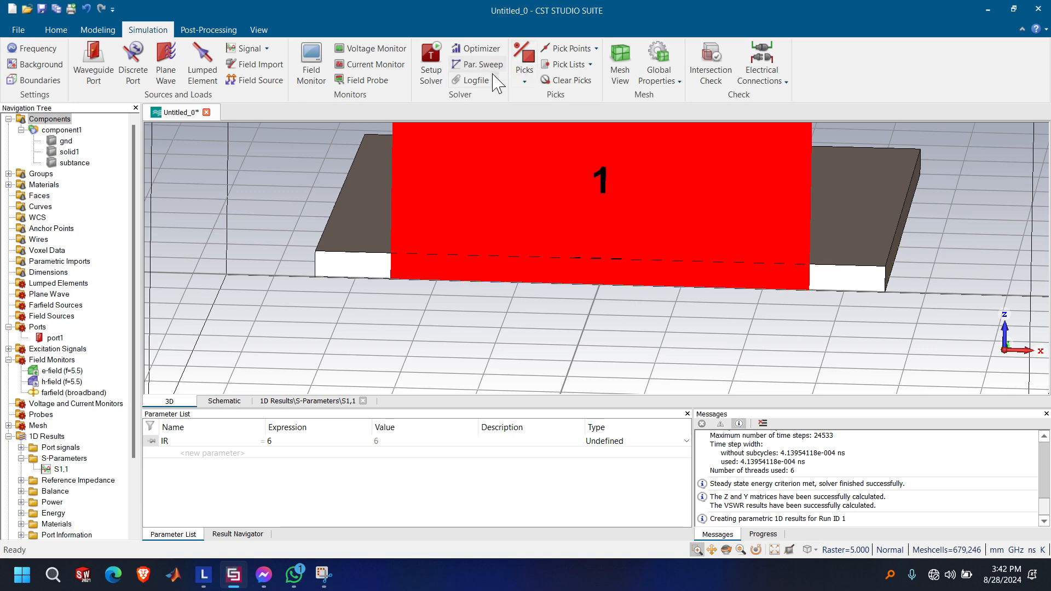
Create a parameter sweep sequence that varies IR linearly from 0 to 8 with a step width of 1
left_click(460, 67)
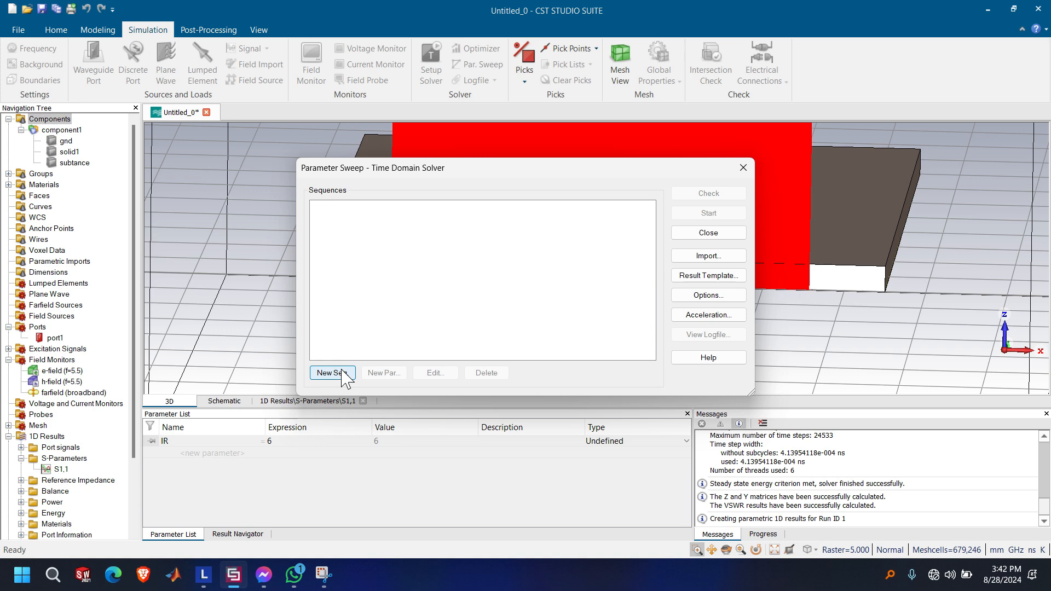
left_click(341, 372)
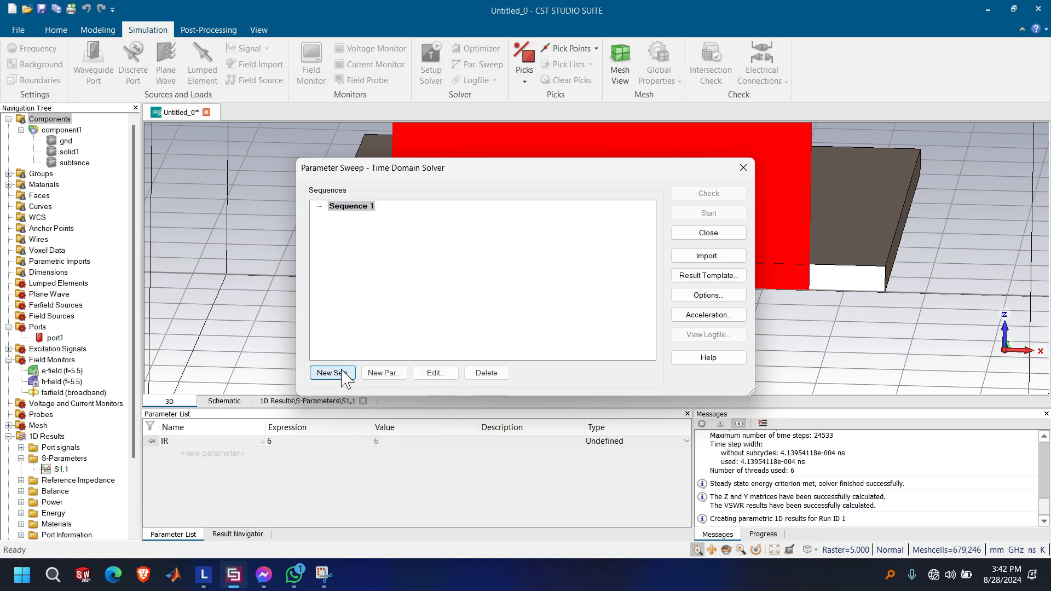
left_click(391, 376)
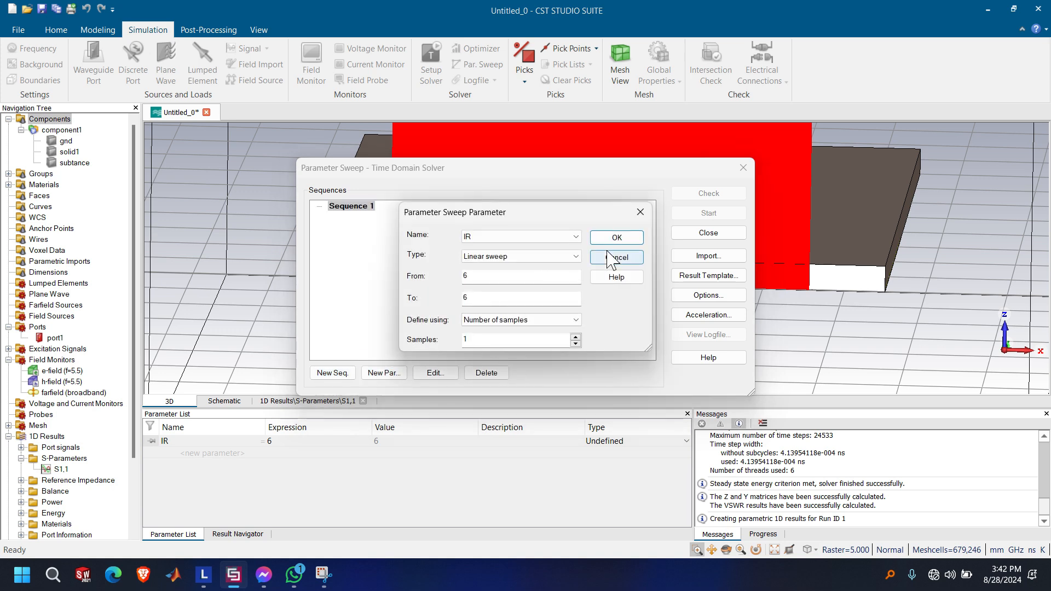
double_click(527, 277)
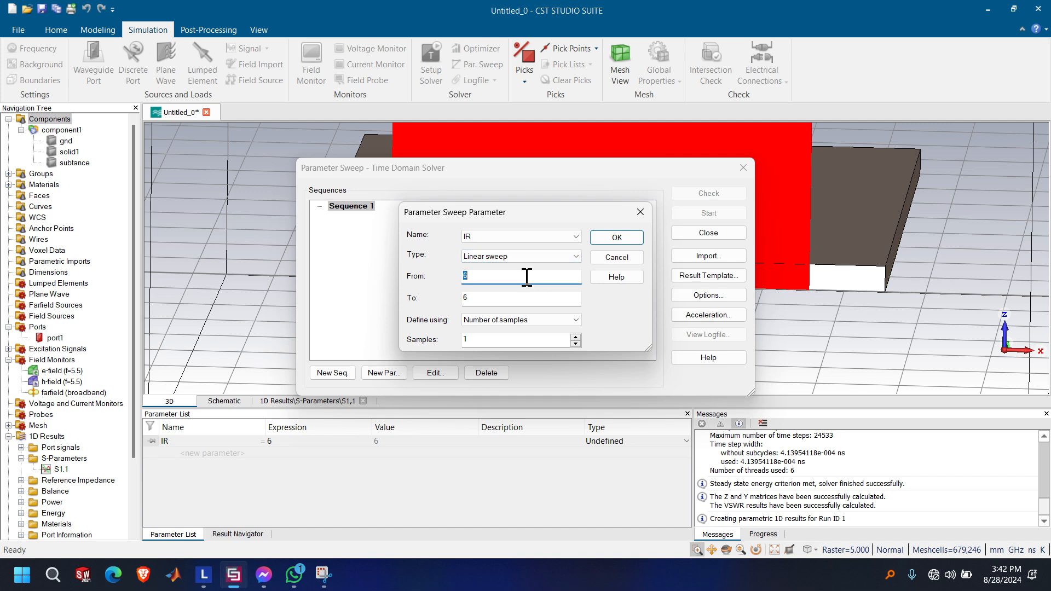
type("0")
double_click(490, 302)
type("8")
left_click(550, 322)
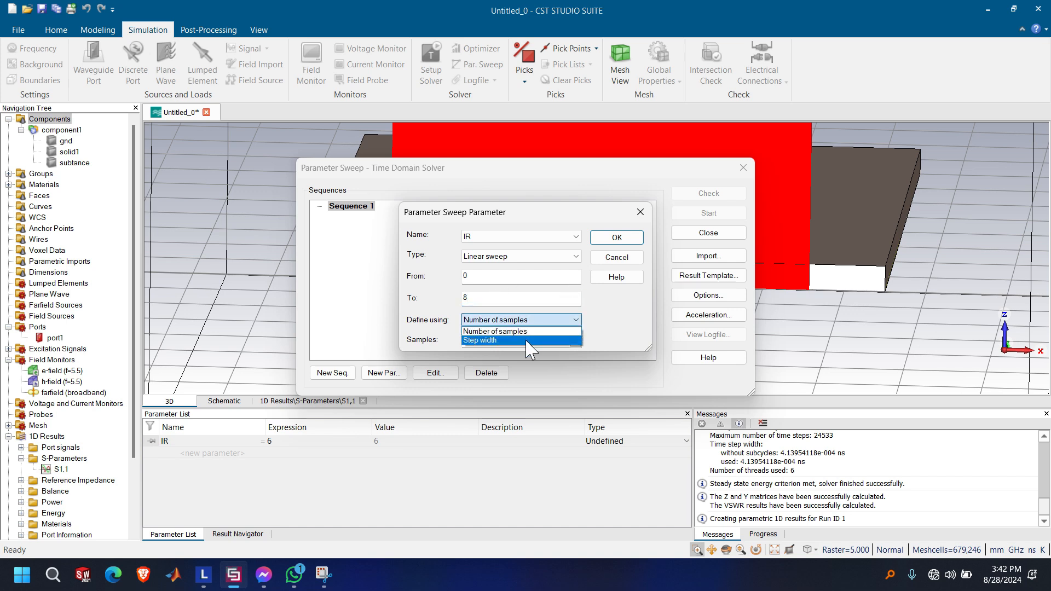
left_click(527, 348)
double_click(522, 342)
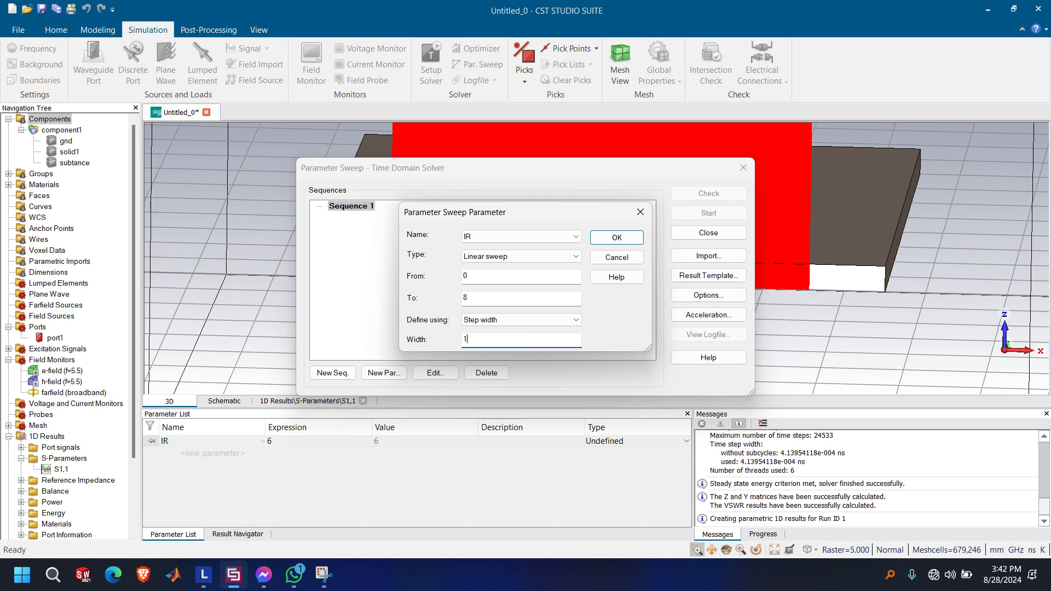
left_click(626, 239)
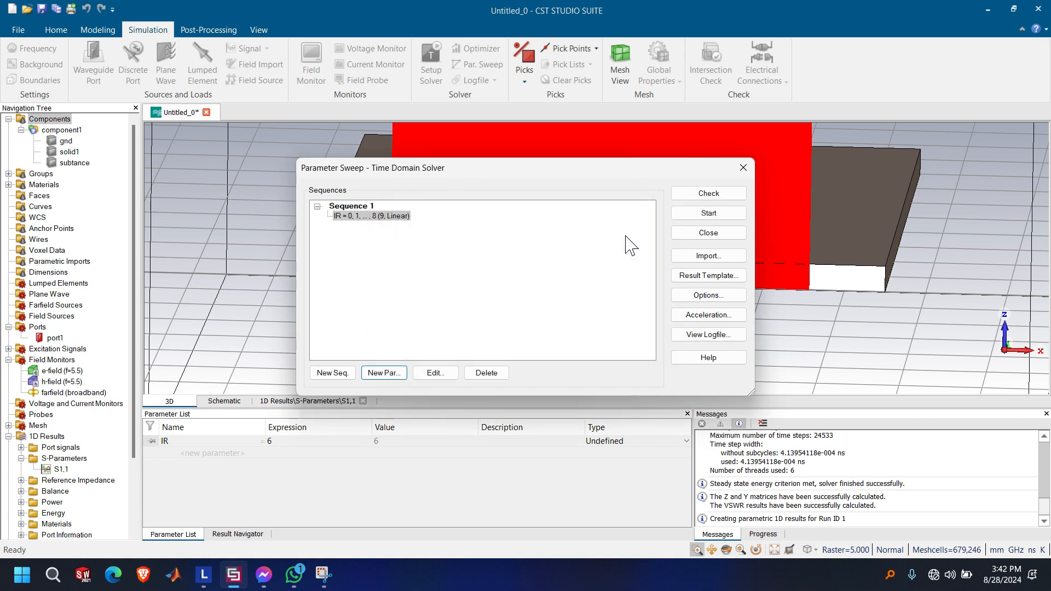
Start the IR parameter sweep, deleting the current results but keeping the parametric results and cache
left_click(705, 215)
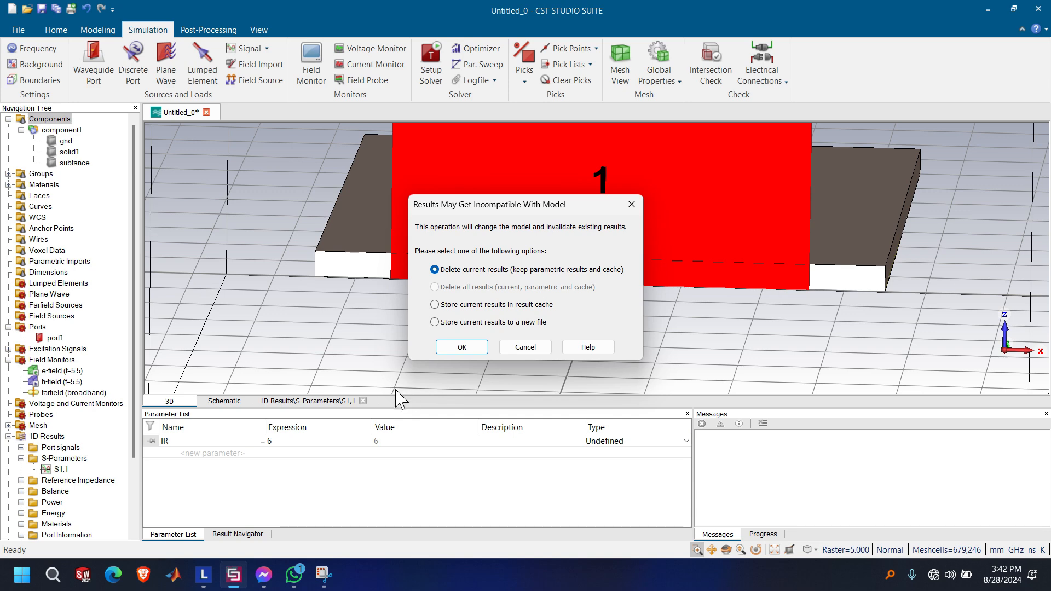
left_click(463, 346)
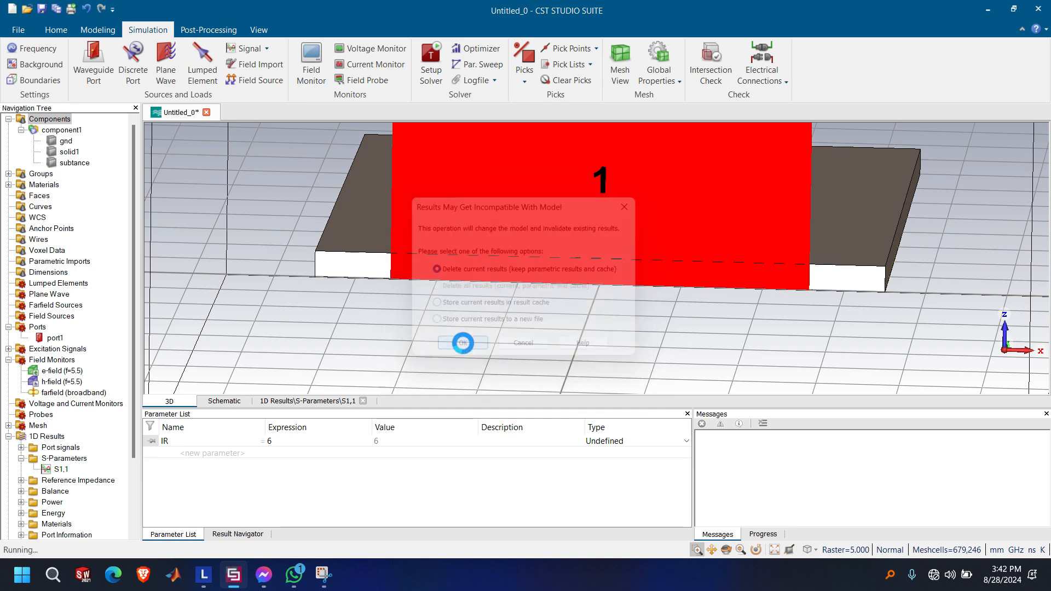